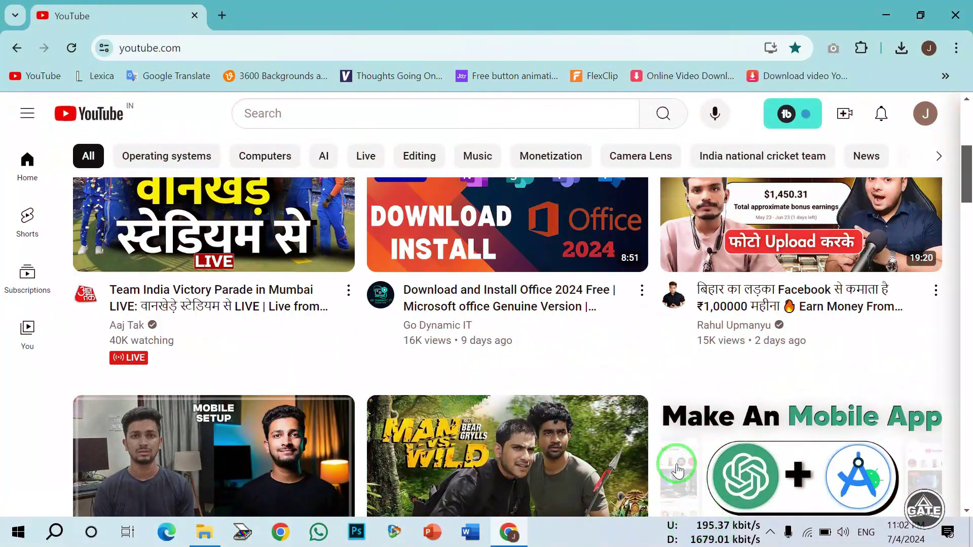
# Browse the YouTube home feed, open the bookmarked Lexica site in a new tab, and look through its page.
pyautogui.scroll(-4, 589, 382)
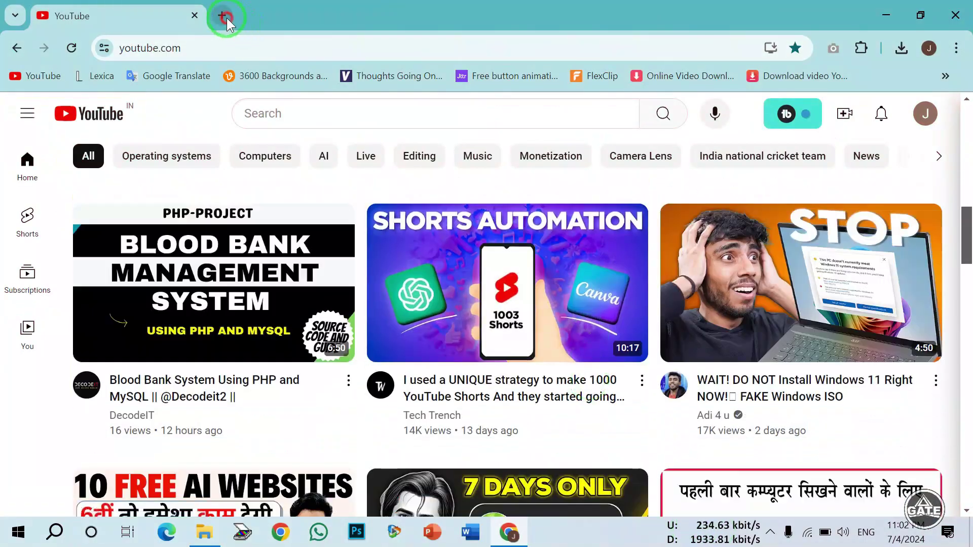
pyautogui.click(224, 16)
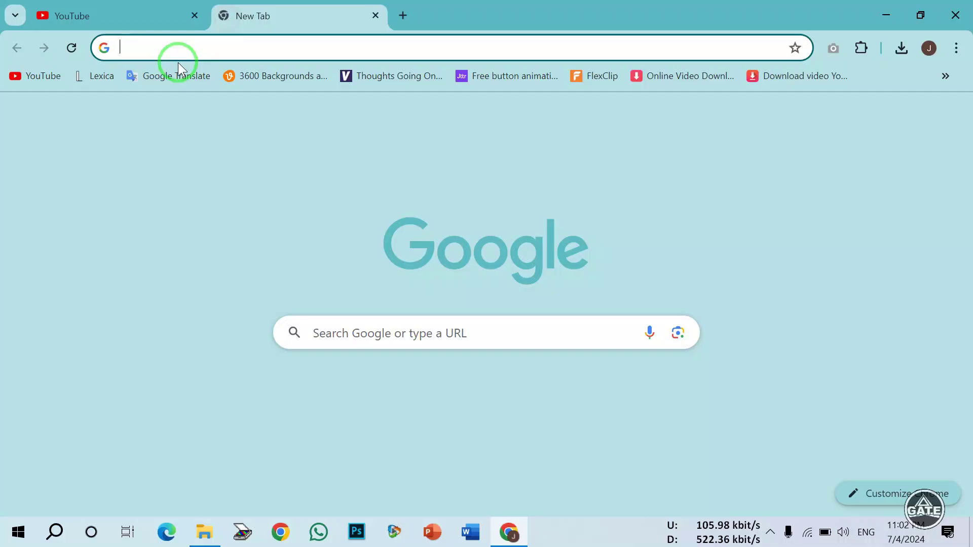
pyautogui.click(101, 77)
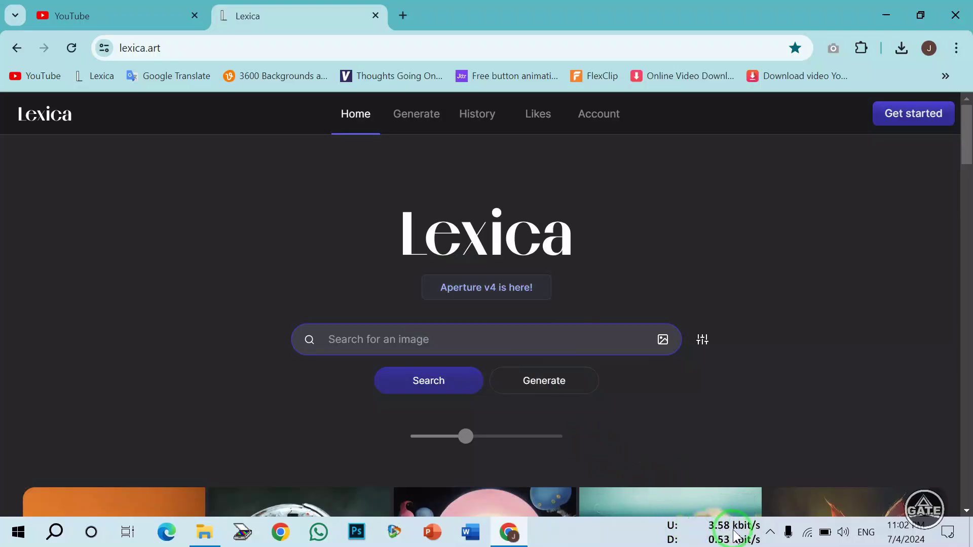
pyautogui.scroll(-8, 480, 393)
pyautogui.scroll(8, 373, 348)
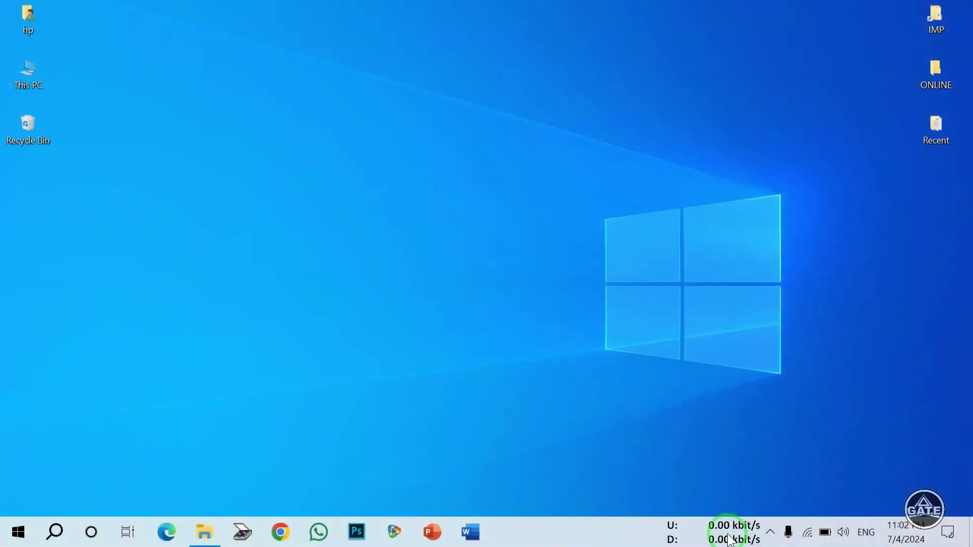
pyautogui.moveTo(727, 540)
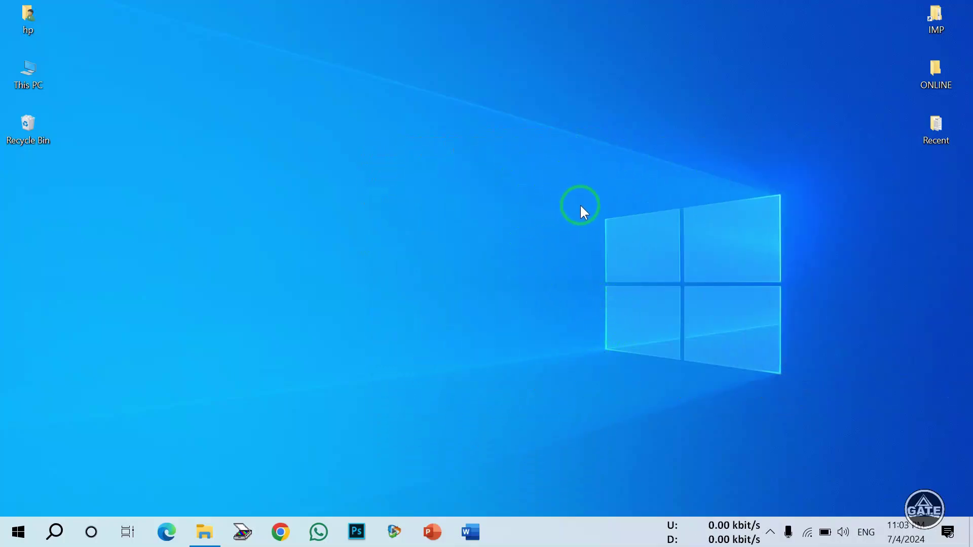
# Open Task Manager, look through the running processes and their resource usage, and close it.
pyautogui.rightClick(588, 535)
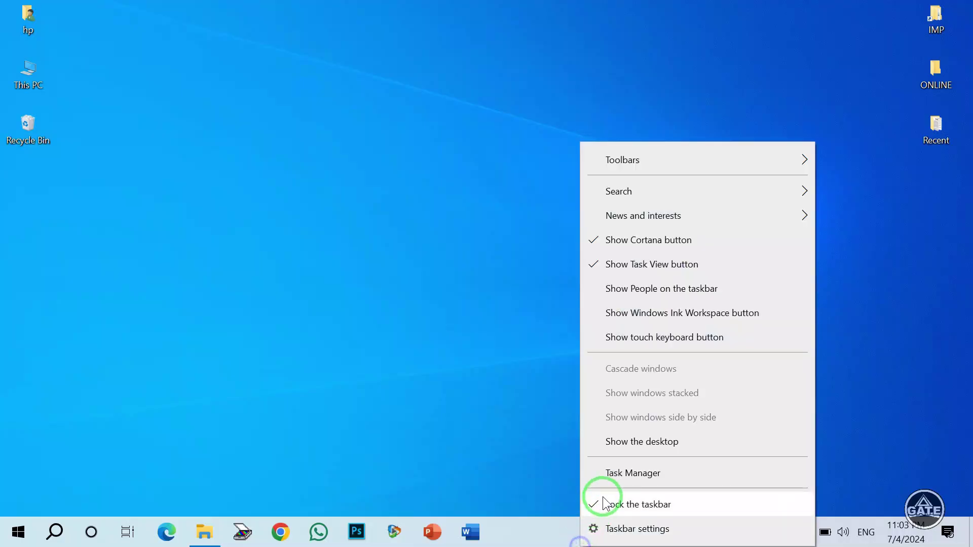
pyautogui.click(614, 473)
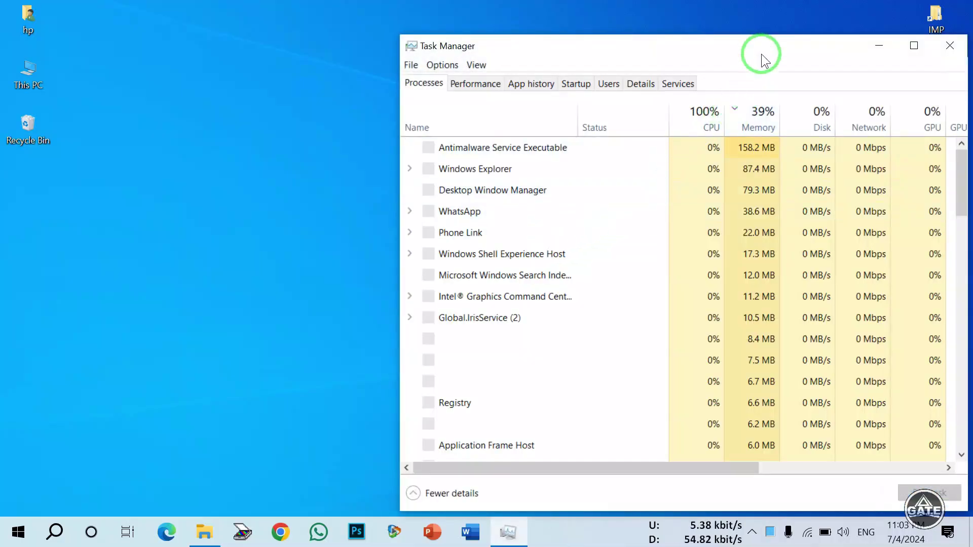
pyautogui.moveTo(761, 50); pyautogui.dragTo(605, 61)
pyautogui.scroll(-9, 473, 314)
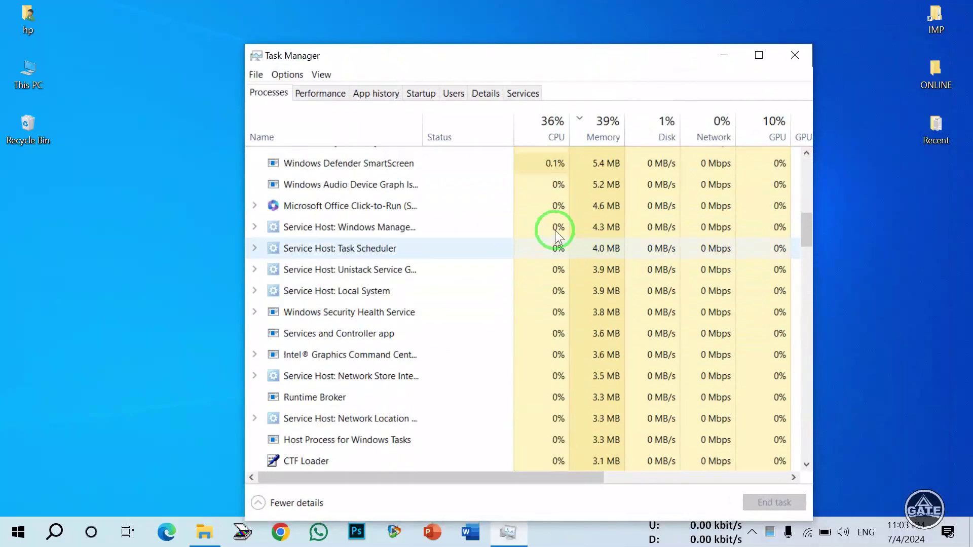
pyautogui.scroll(2, 646, 175)
pyautogui.hotkey('alt', 'F4')
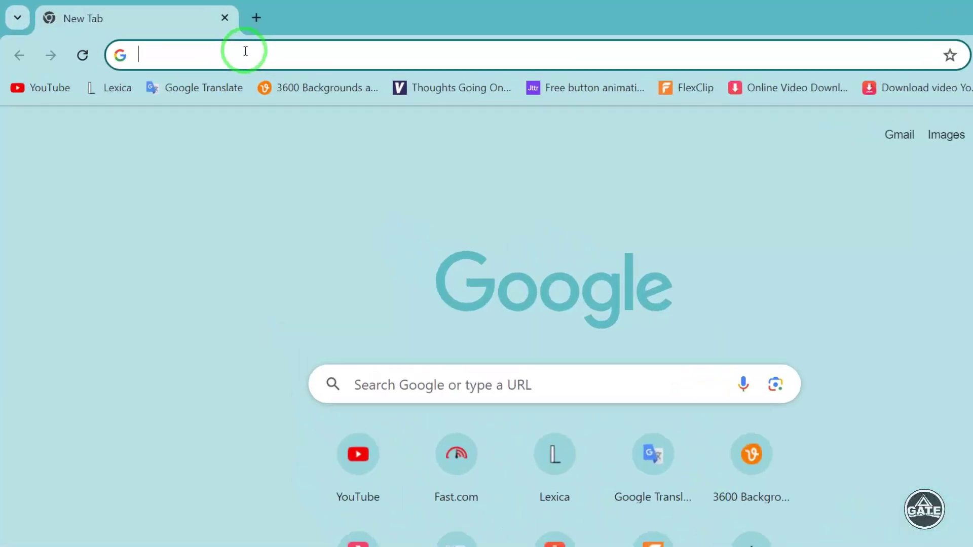
# Search Google for "netspeedmonitor" and open the free download links on Softpedia's NetSpeedMonitor page.
pyautogui.write('netspeedmonitor')
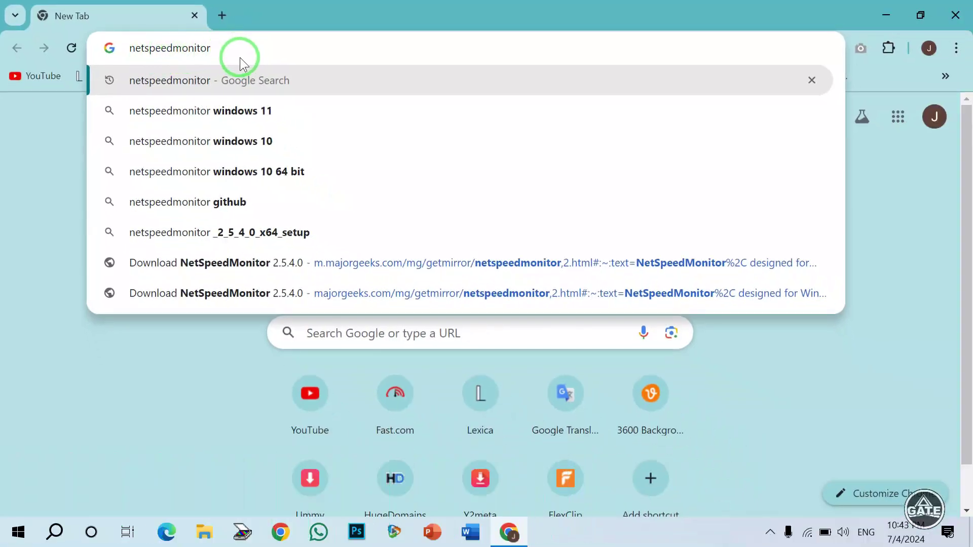
pyautogui.press('Return')
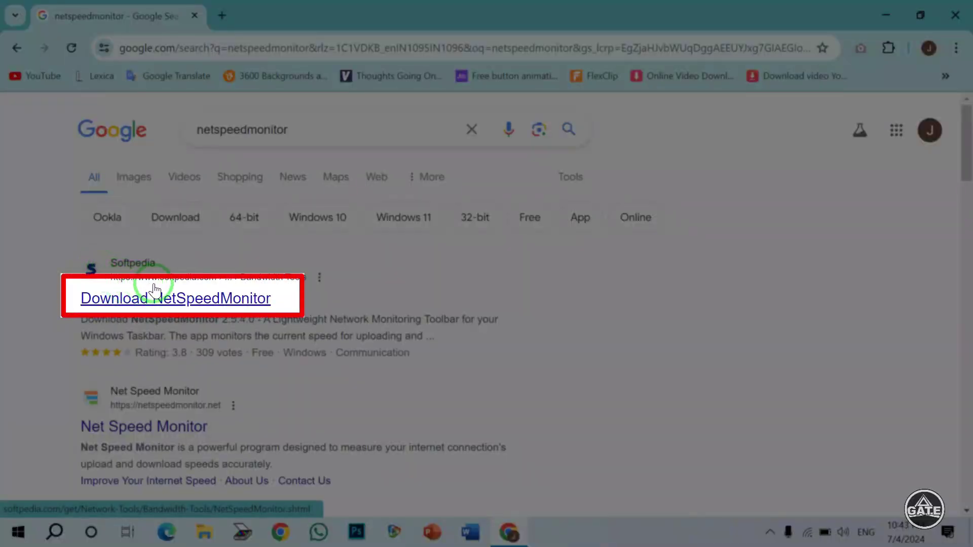
pyautogui.click(155, 290)
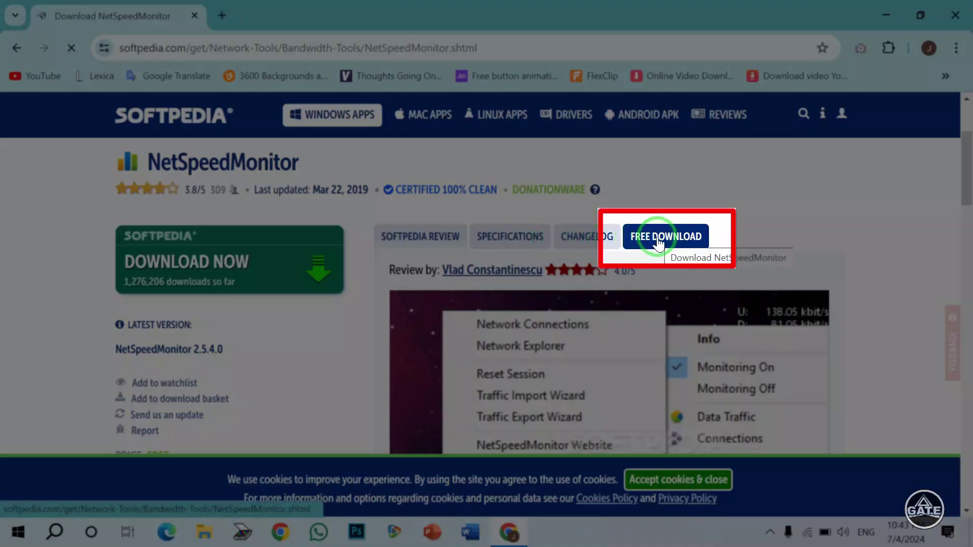
pyautogui.click(659, 238)
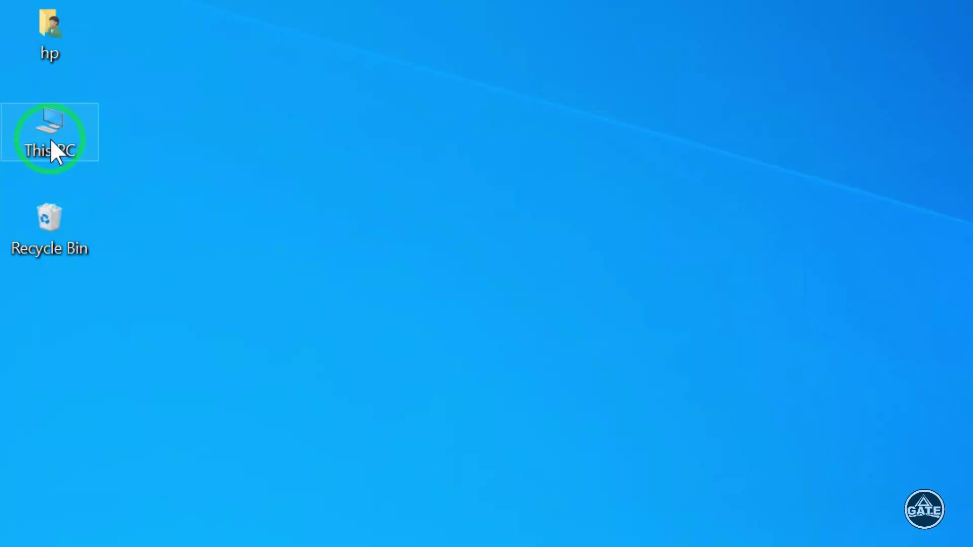
# Open the properties of This PC and check the system type in the device specifications.
pyautogui.rightClick(51, 141)
pyautogui.click(98, 458)
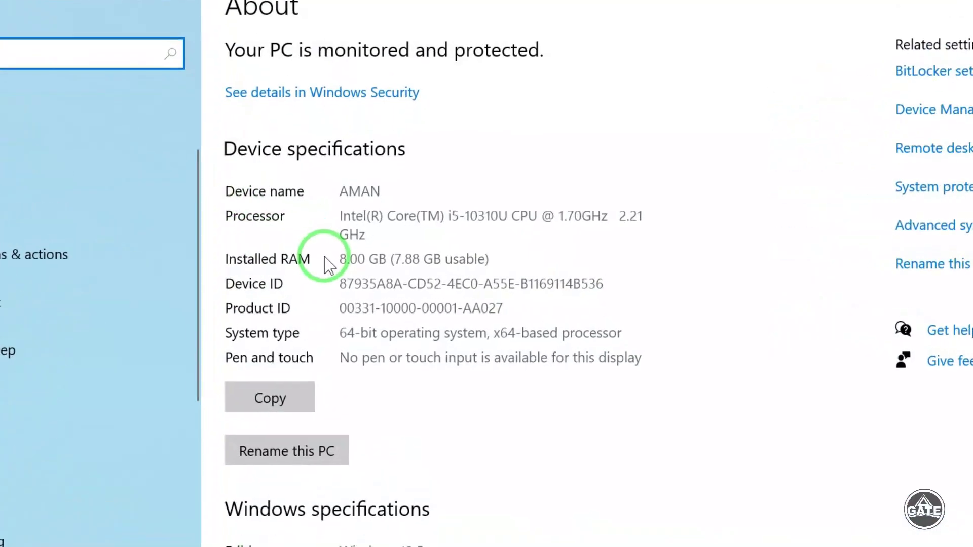
pyautogui.scroll(-4, 401, 272)
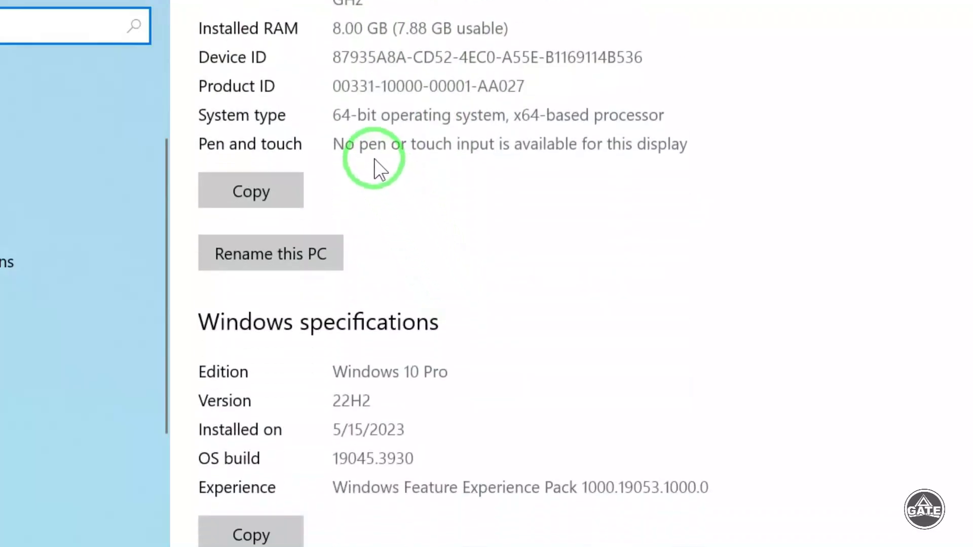
pyautogui.click(445, 119)
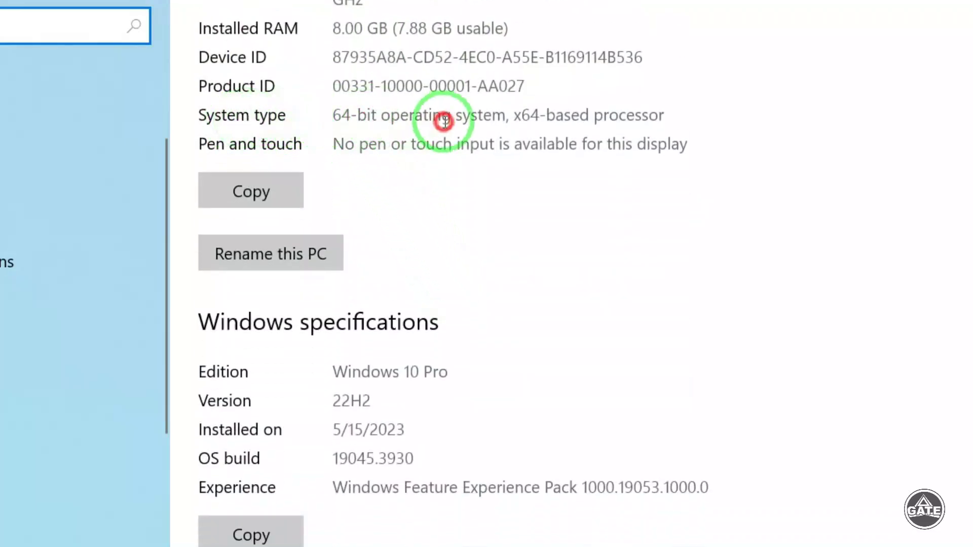
pyautogui.click(523, 125)
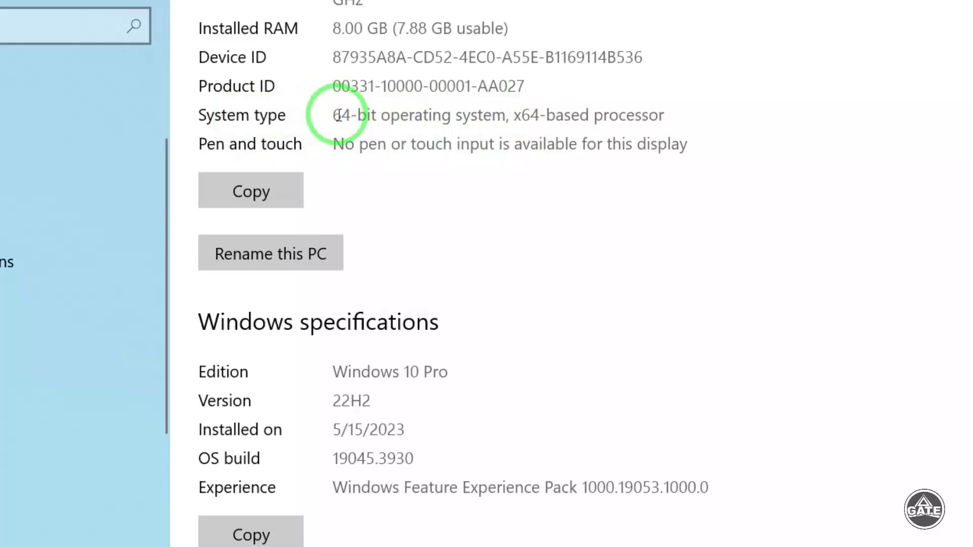
pyautogui.moveTo(334, 115); pyautogui.dragTo(508, 165)
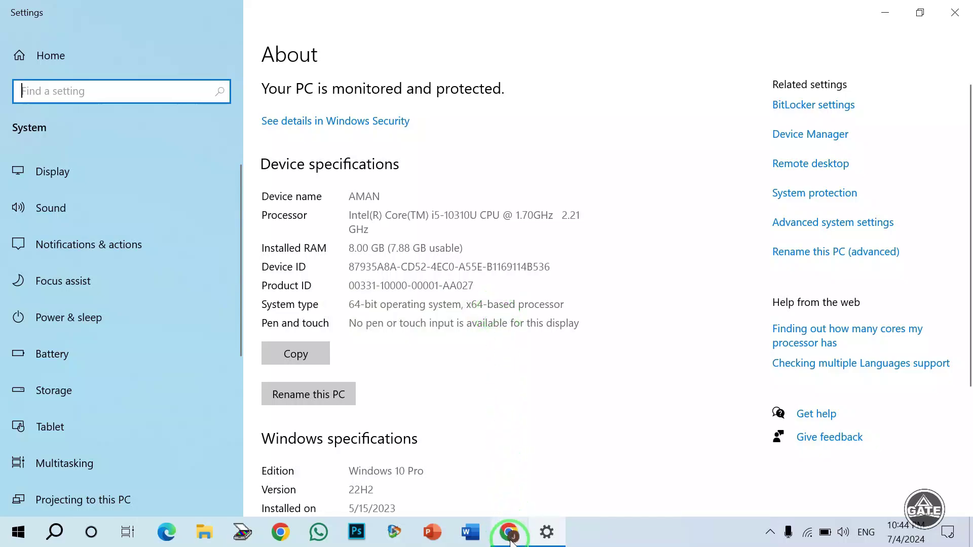
pyautogui.click(351, 312)
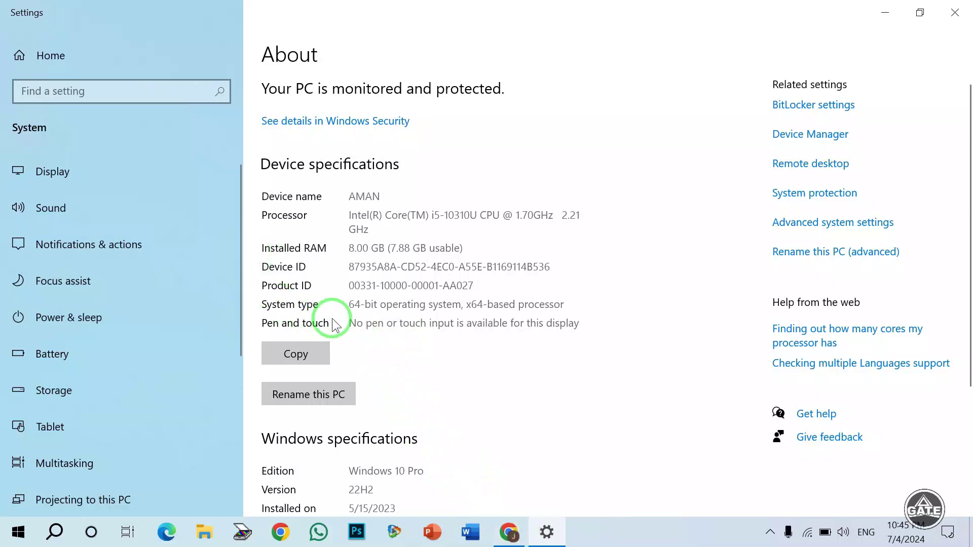
# Switch back to Chrome, download the Softpedia x64 version of NetSpeedMonitor, and show the installer in its folder.
pyautogui.click(525, 522)
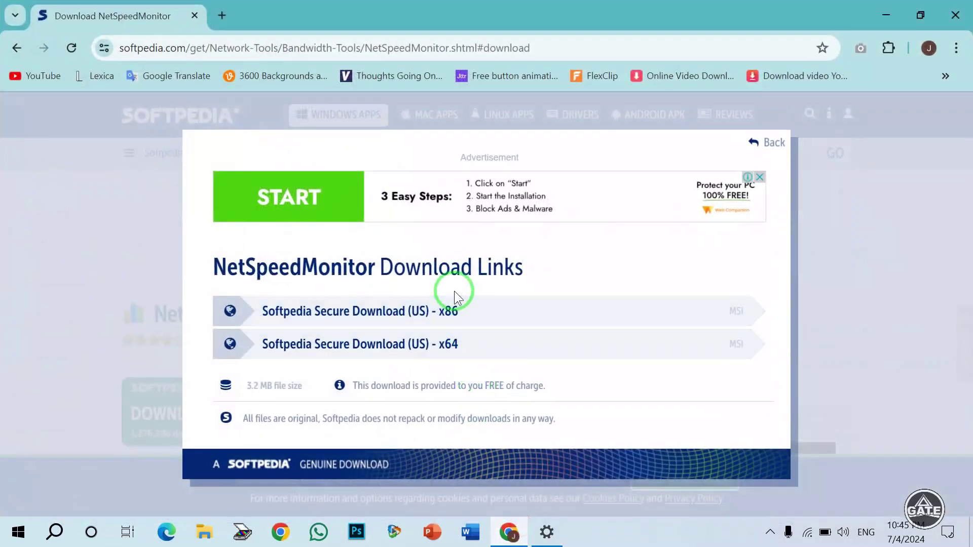
pyautogui.click(403, 349)
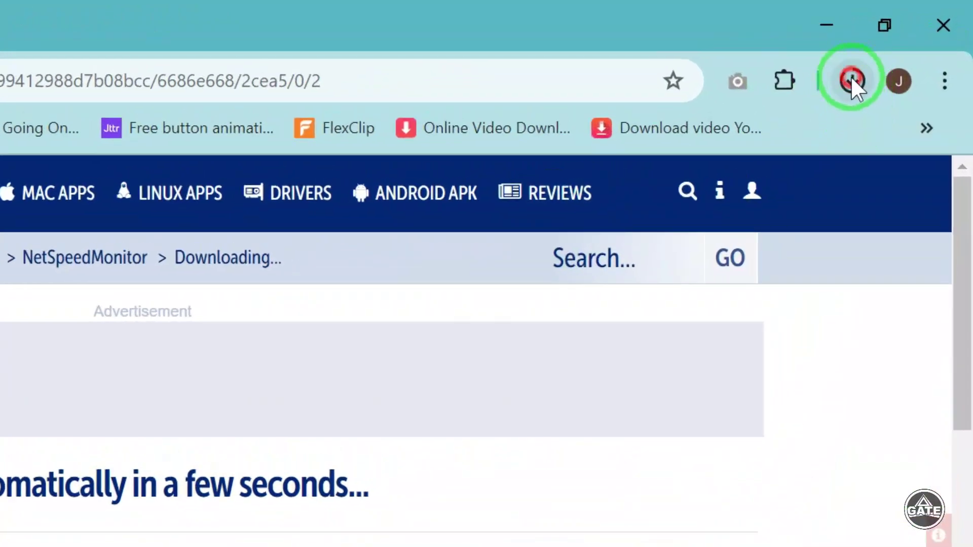
pyautogui.click(852, 80)
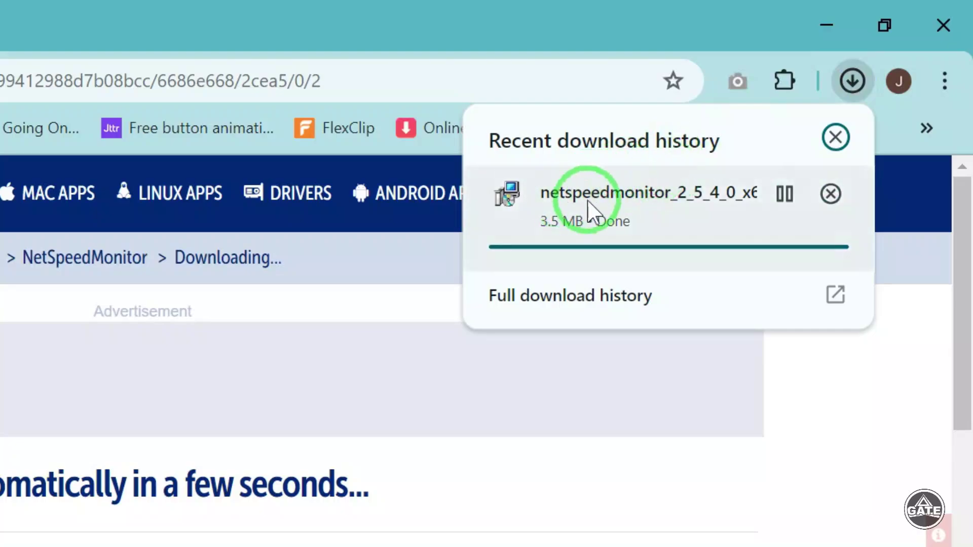
pyautogui.click(561, 310)
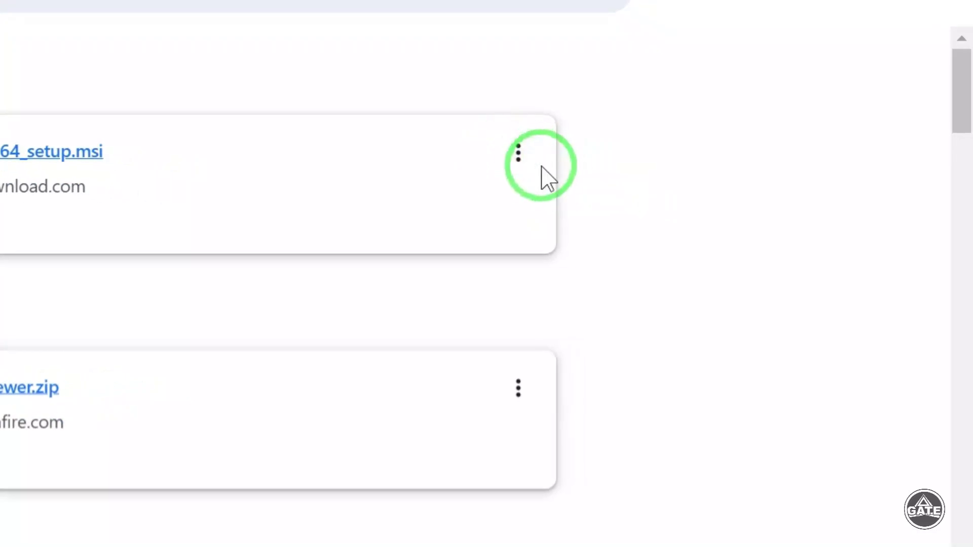
pyautogui.click(519, 151)
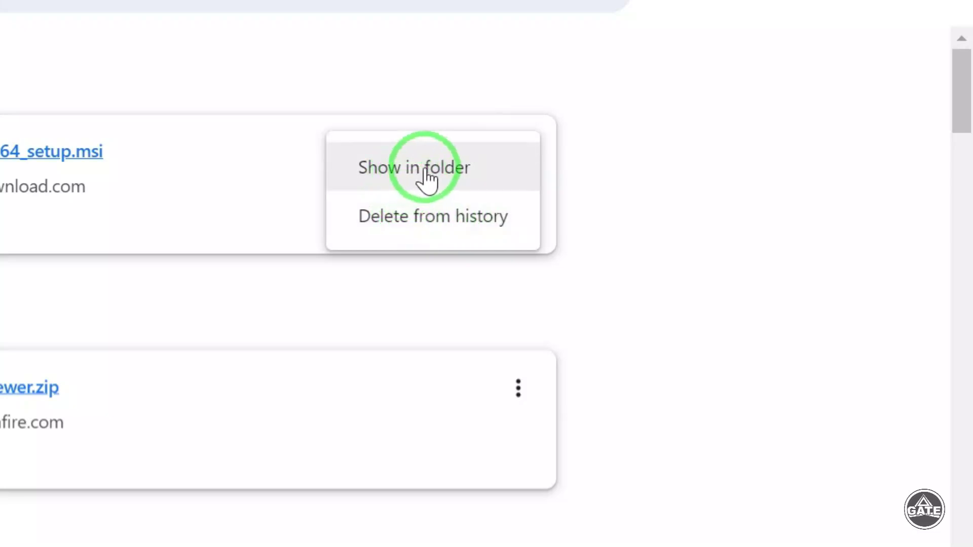
pyautogui.click(494, 169)
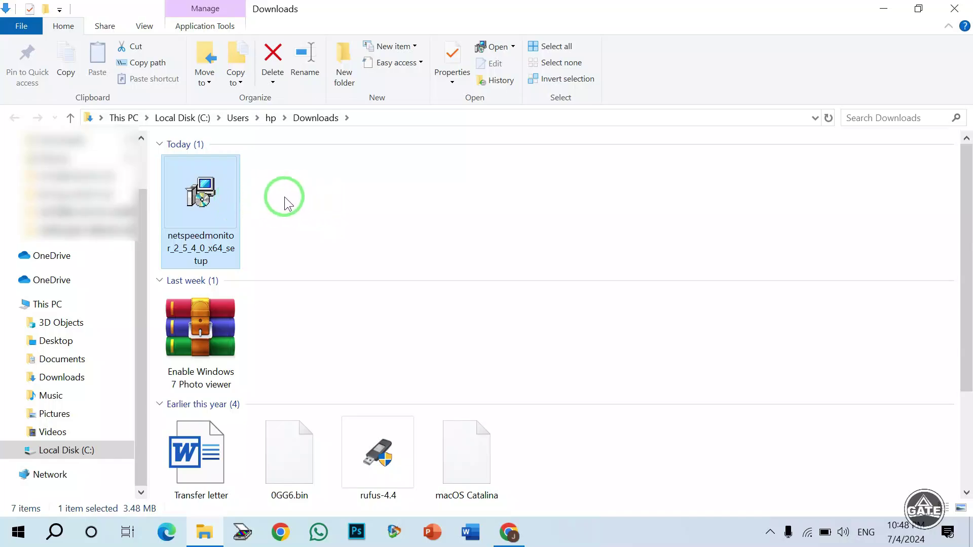
# Try to install NetSpeedMonitor from the netspeedmonitor_2_5_4_0_x64_setup file and exit the setup wizard.
pyautogui.rightClick(221, 200)
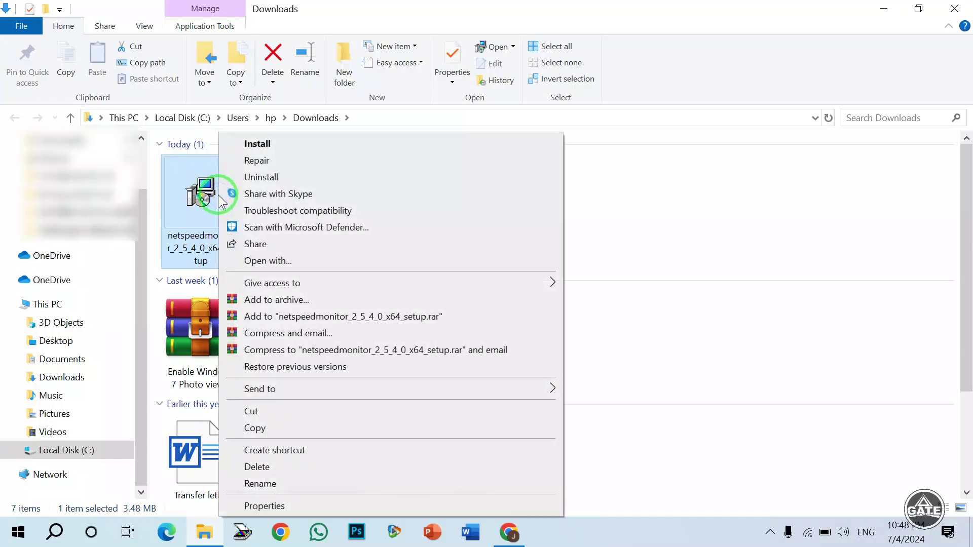
pyautogui.click(305, 144)
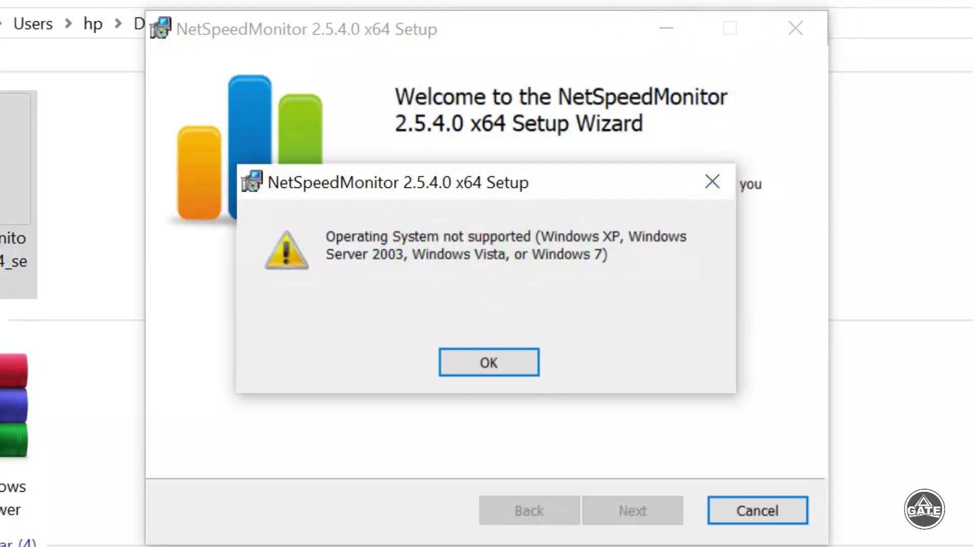
pyautogui.press('Return')
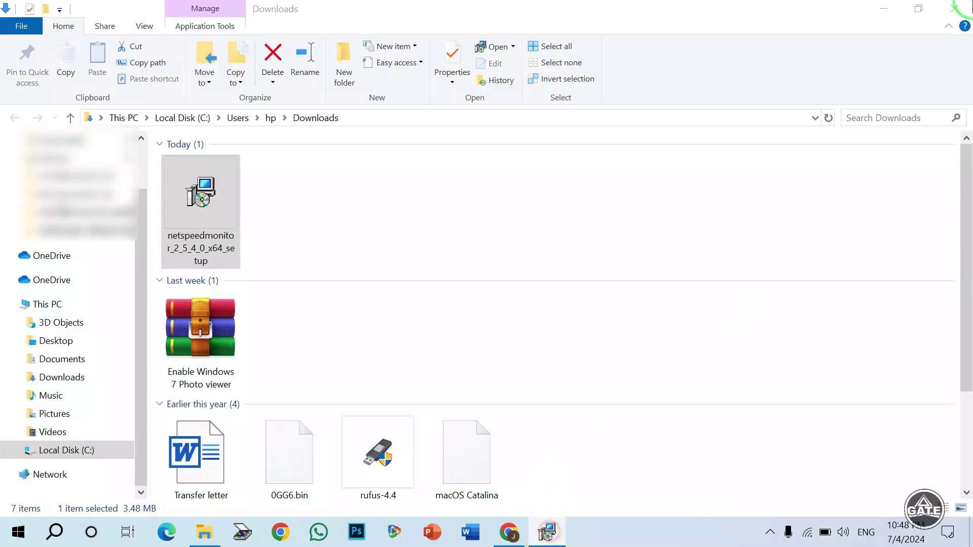
pyautogui.click(547, 532)
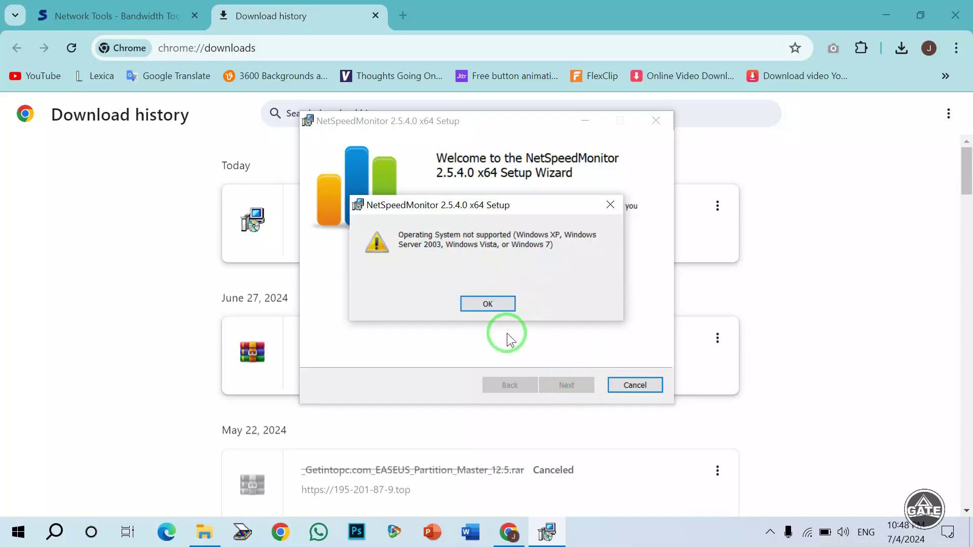
pyautogui.click(486, 304)
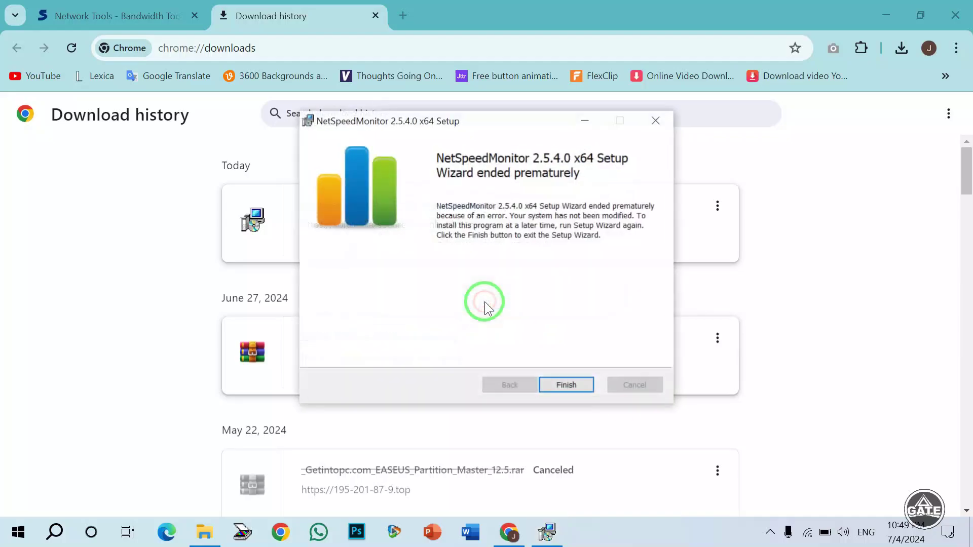
pyautogui.click(566, 386)
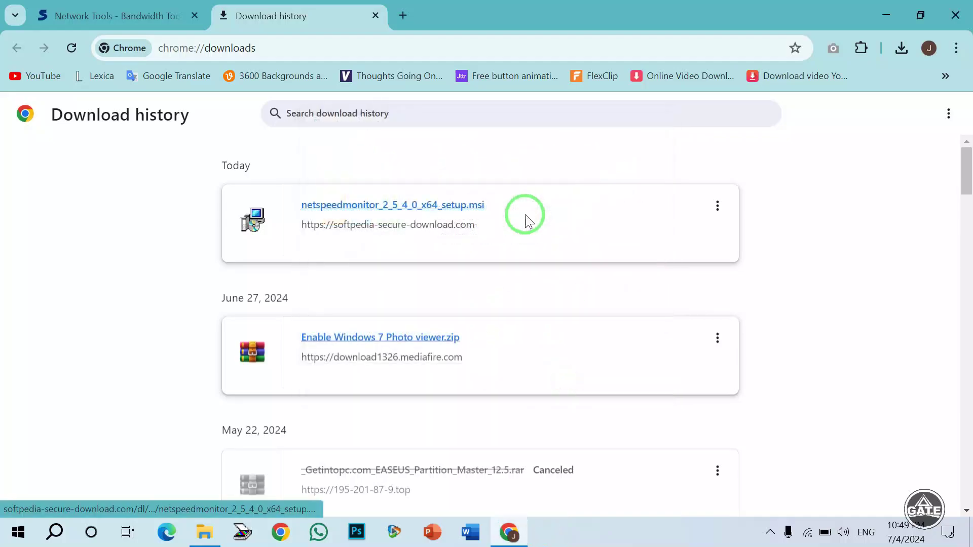
# In the Downloads folder, set the netspeedmonitor_2_5_4_0_x64_setup file to run in compatibility mode for Previous version of Windows.
pyautogui.click(203, 534)
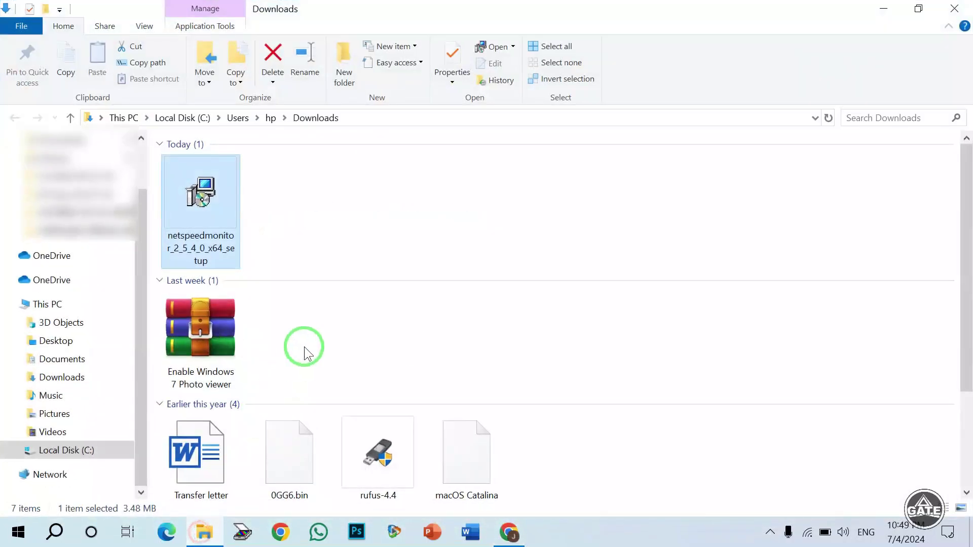
pyautogui.click(352, 207)
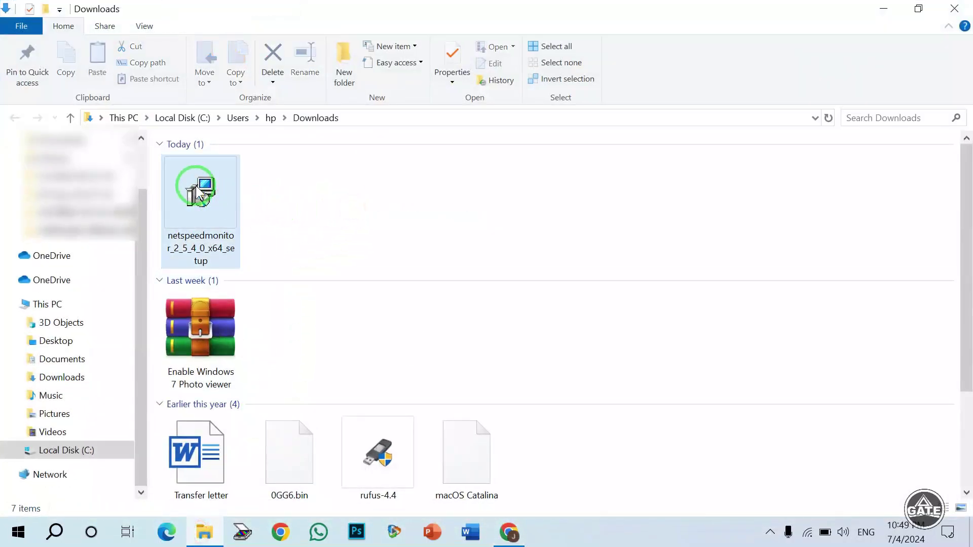
pyautogui.rightClick(215, 181)
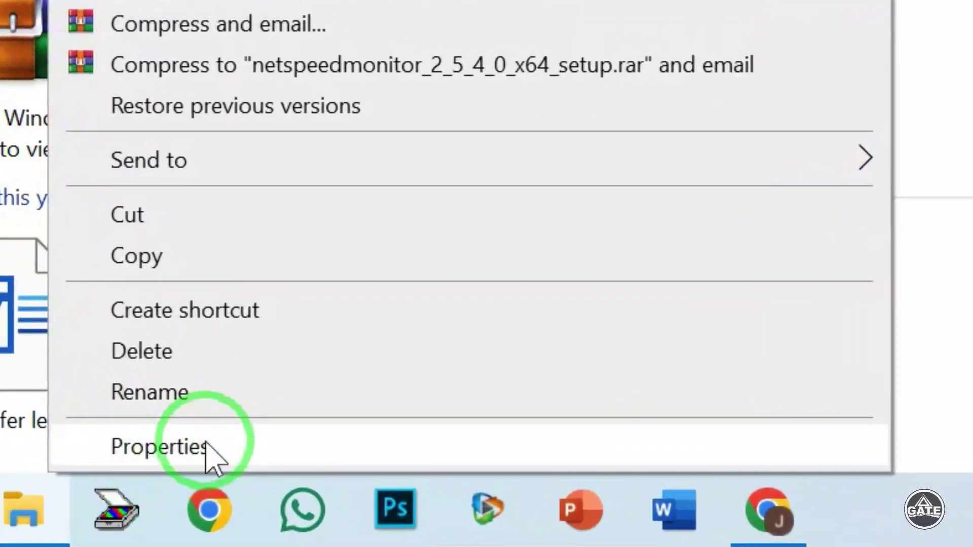
pyautogui.click(207, 446)
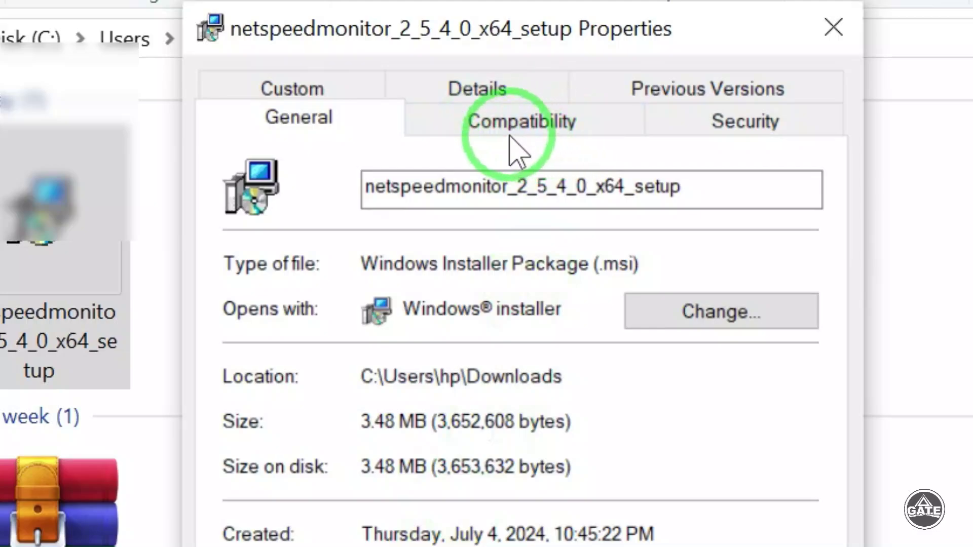
pyautogui.click(505, 120)
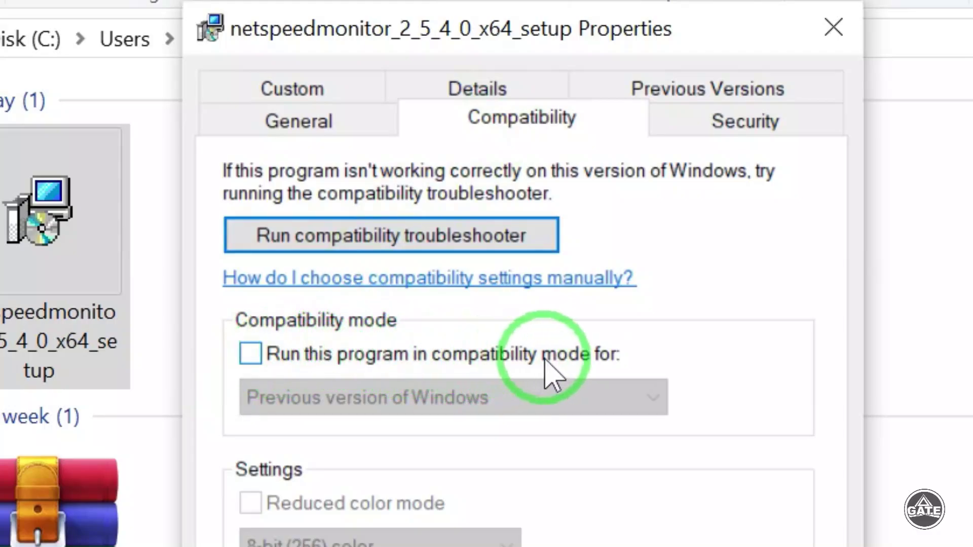
pyautogui.click(250, 353)
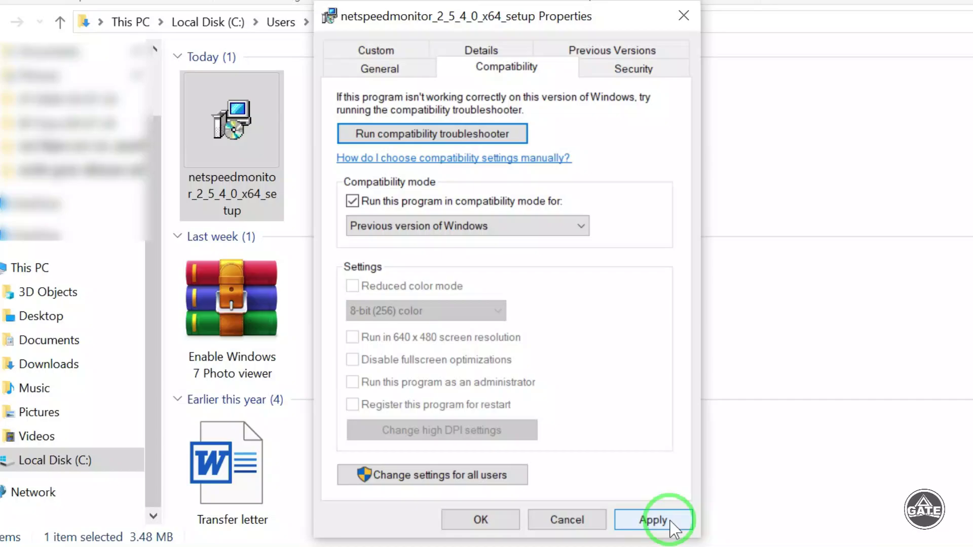
pyautogui.click(653, 519)
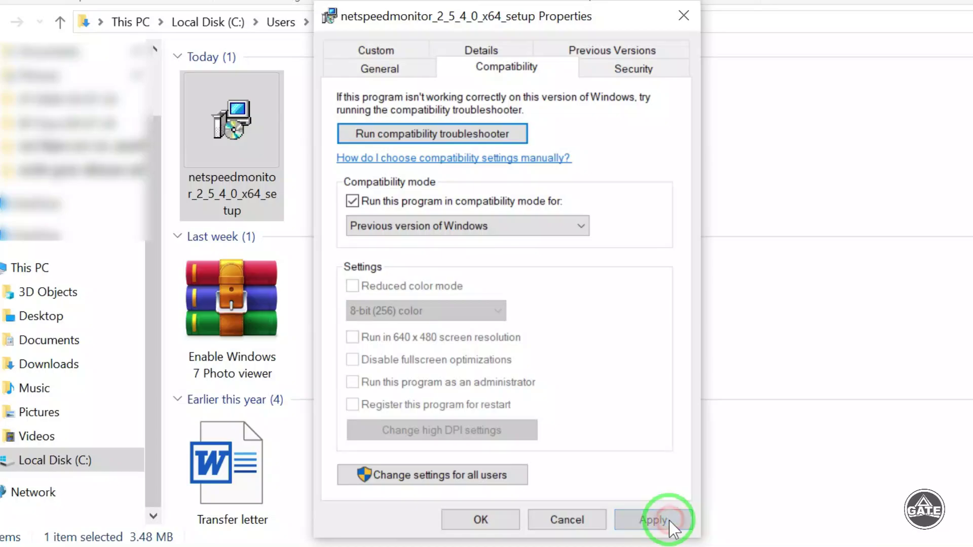
pyautogui.click(460, 518)
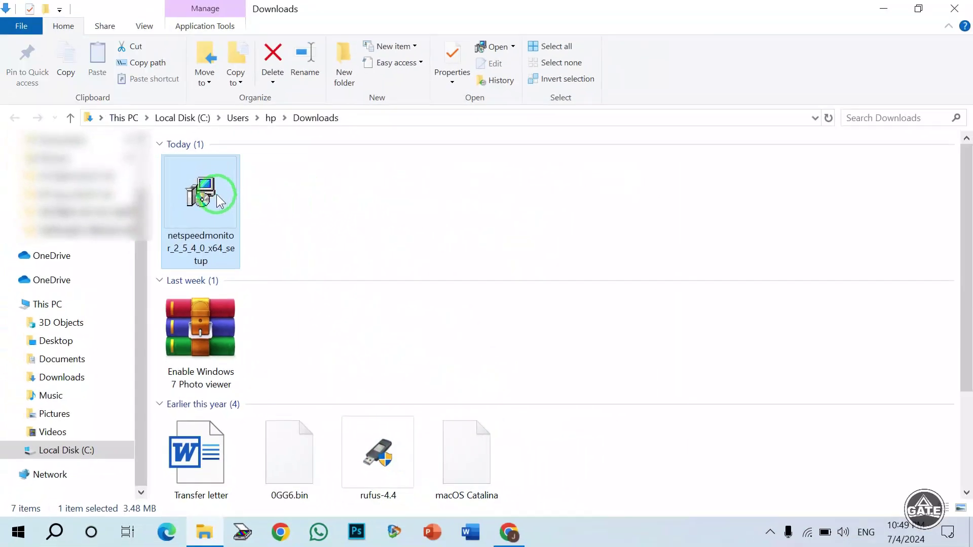
# Install NetSpeedMonitor 2.5.4.0 x64 from the setup file, accepting the license agreement, and finish the setup wizard.
pyautogui.rightClick(218, 198)
pyautogui.click(296, 145)
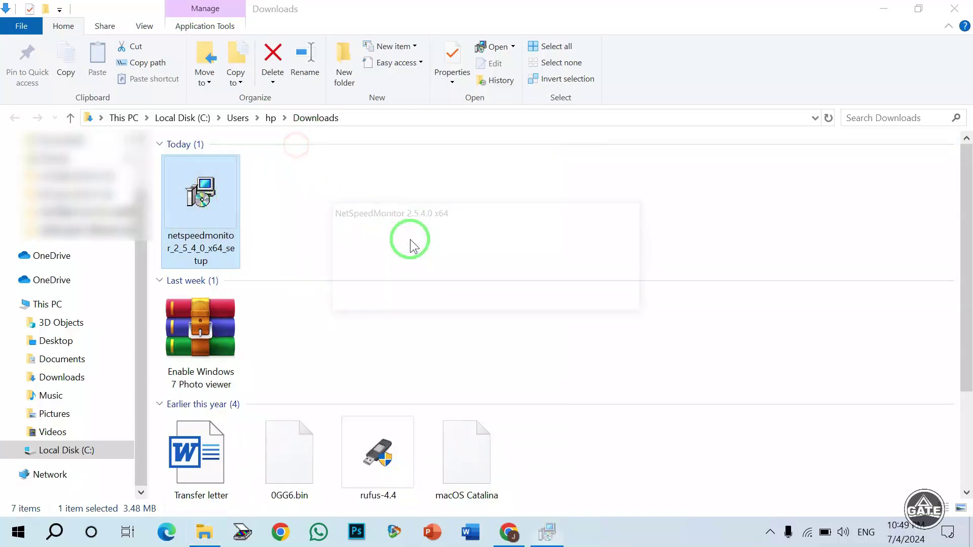
pyautogui.click(565, 386)
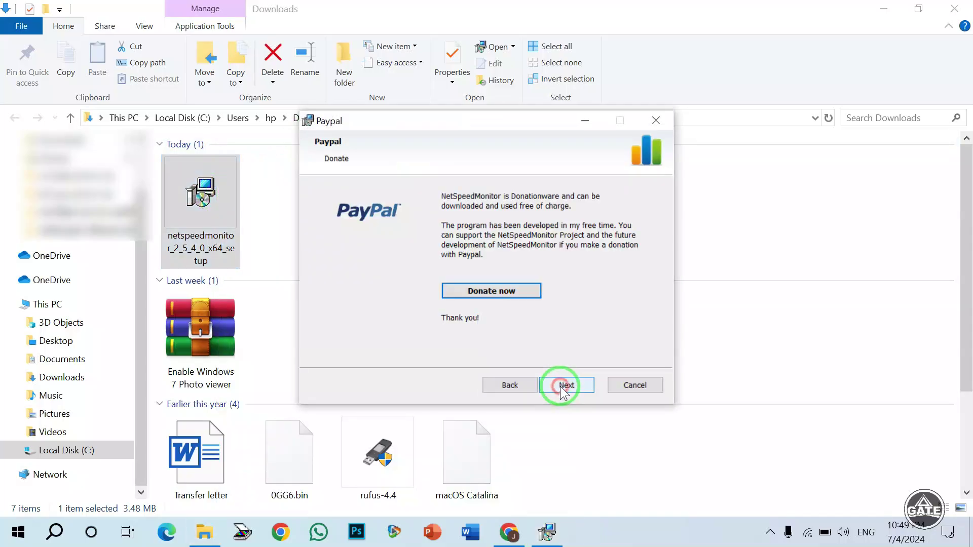
pyautogui.click(577, 388)
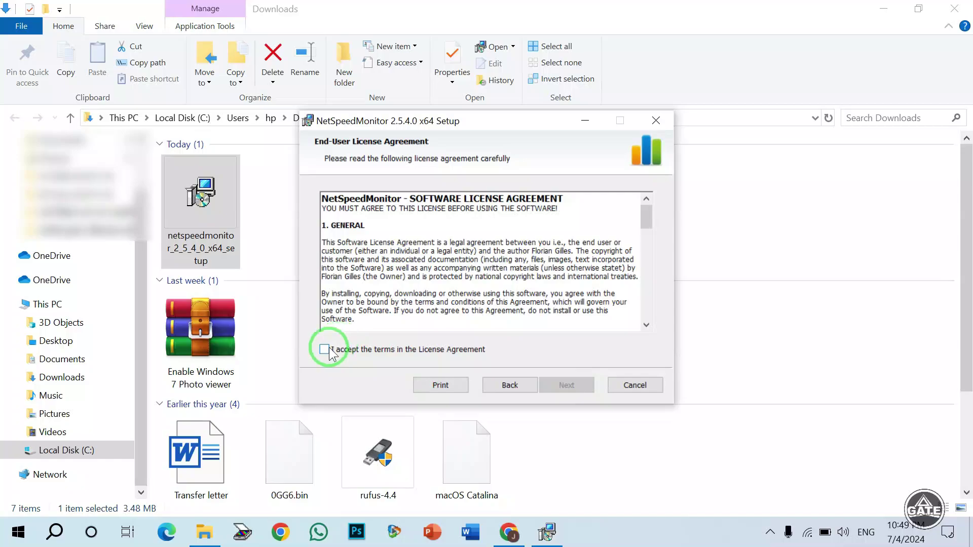
pyautogui.click(324, 350)
pyautogui.click(566, 385)
pyautogui.click(576, 385)
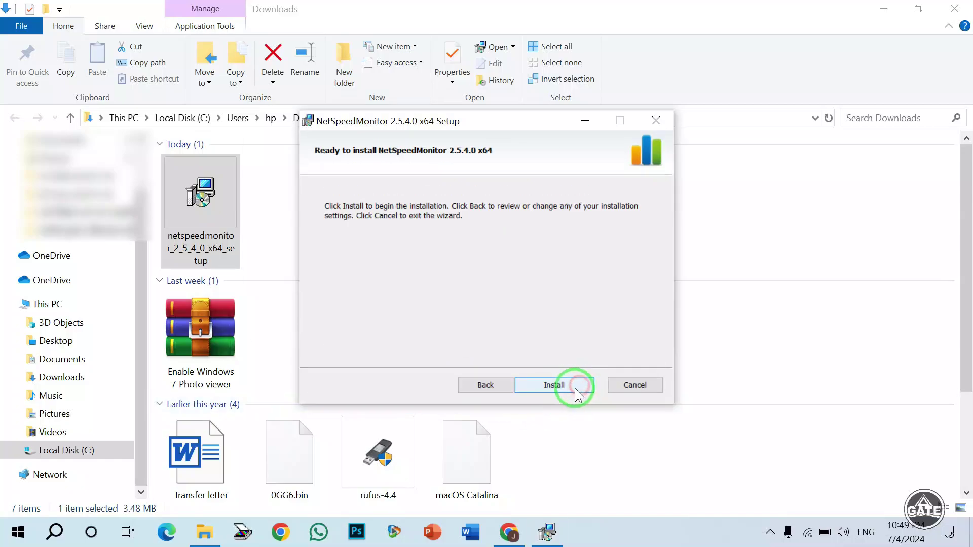
pyautogui.click(535, 386)
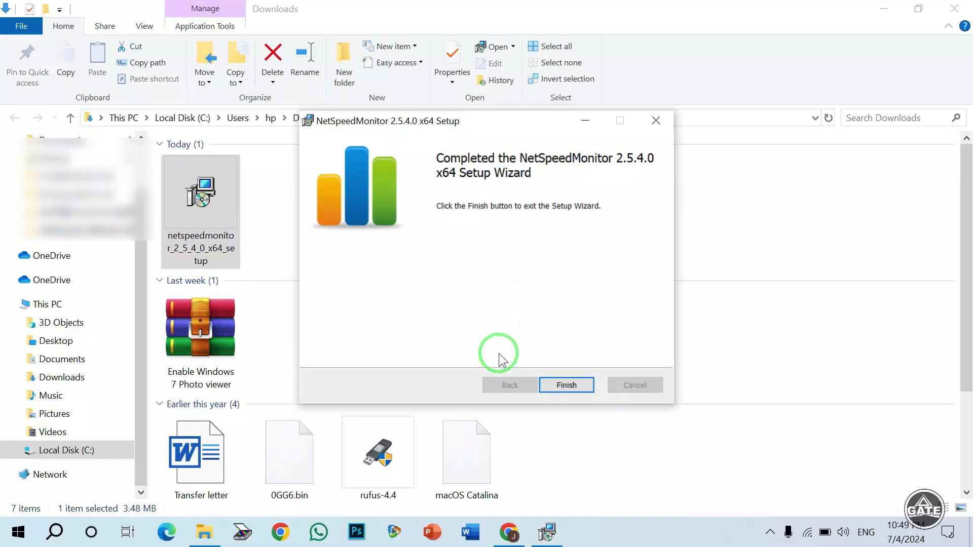
pyautogui.click(555, 387)
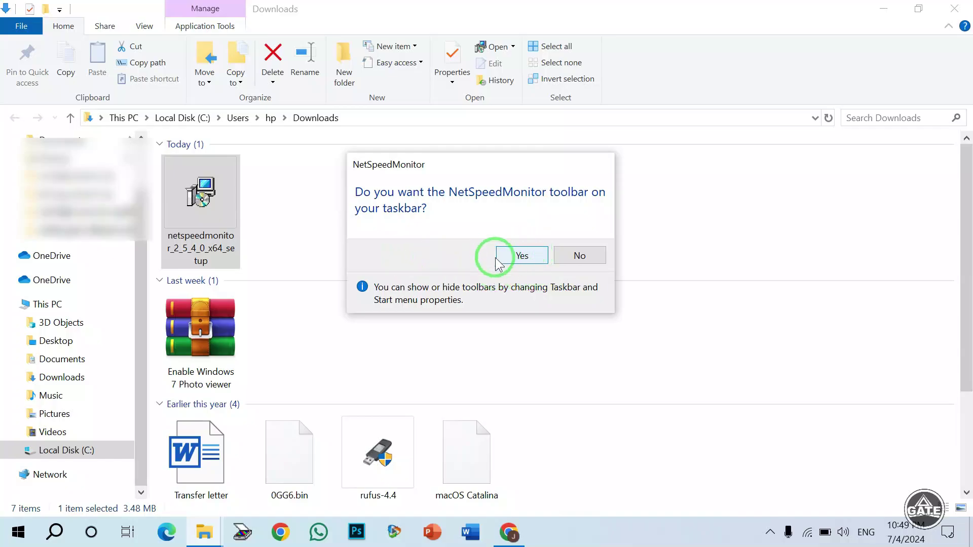
# Agree to show the NetSpeedMonitor toolbar on the taskbar and minimize the open windows to reach the desktop.
pyautogui.click(521, 258)
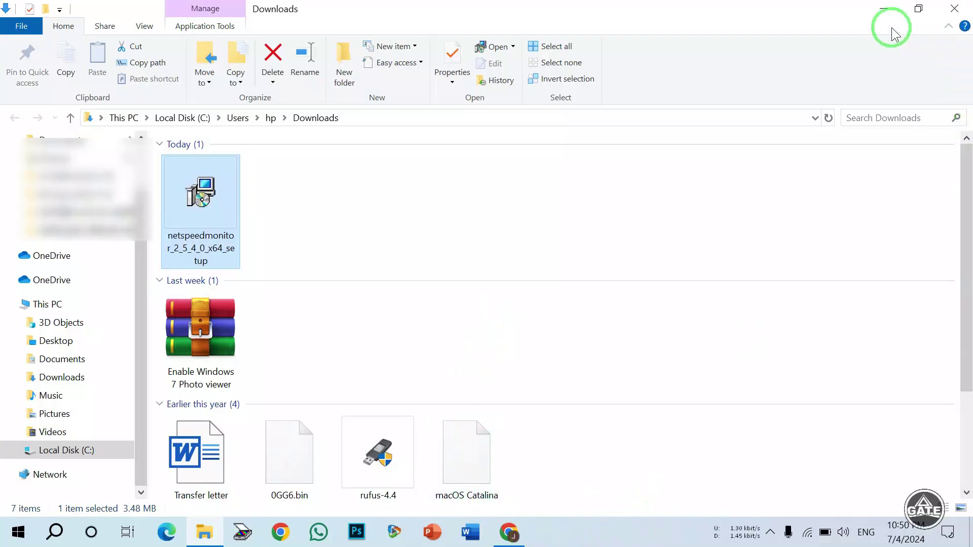
pyautogui.click(880, 10)
pyautogui.click(895, 8)
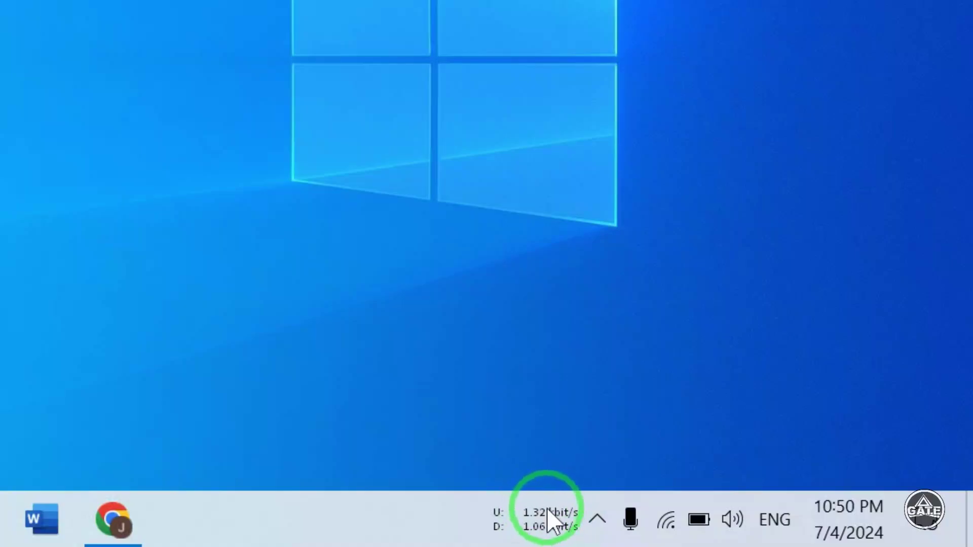
pyautogui.rightClick(105, 3)
pyautogui.rightClick(84, 3)
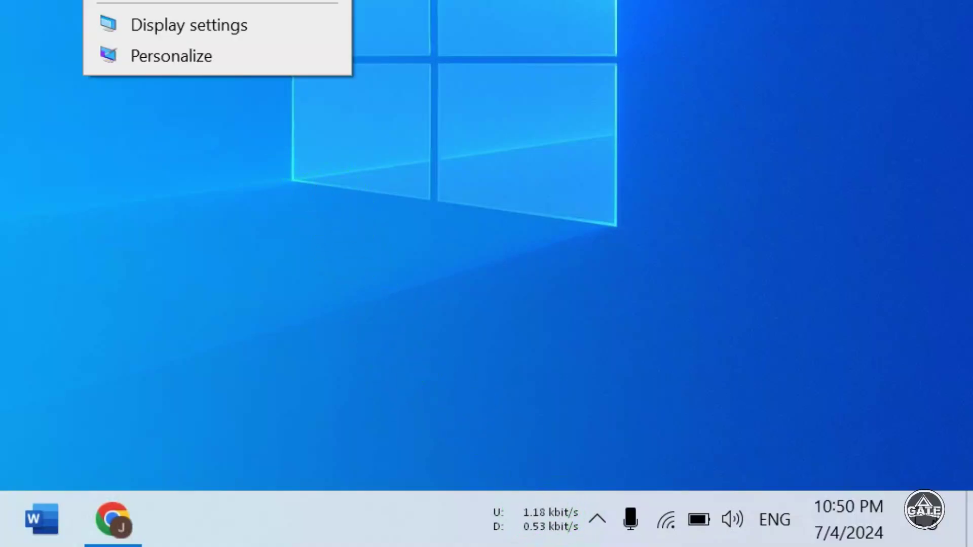
pyautogui.click(552, 289)
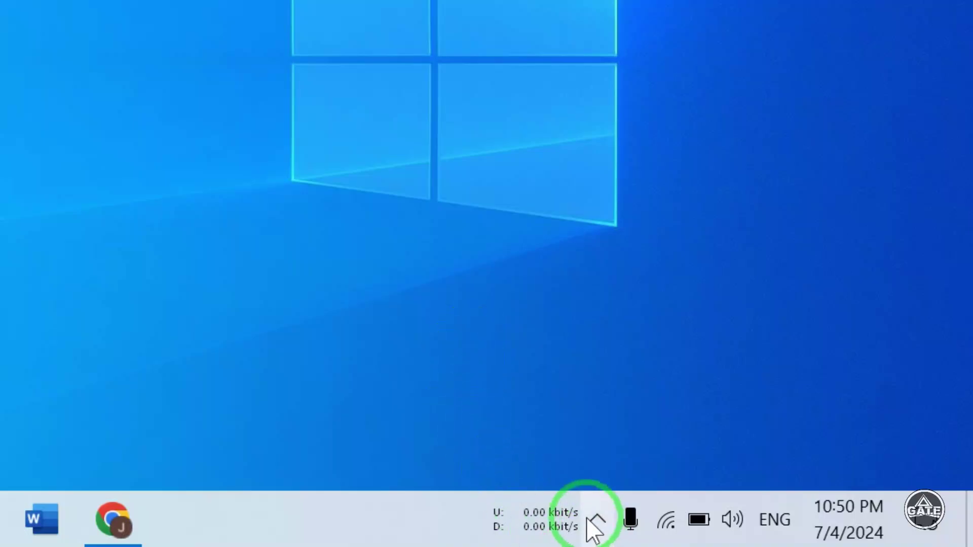
# Open the NetSpeedMonitor configuration from its taskbar toolbar and review the selectable network interfaces.
pyautogui.rightClick(539, 522)
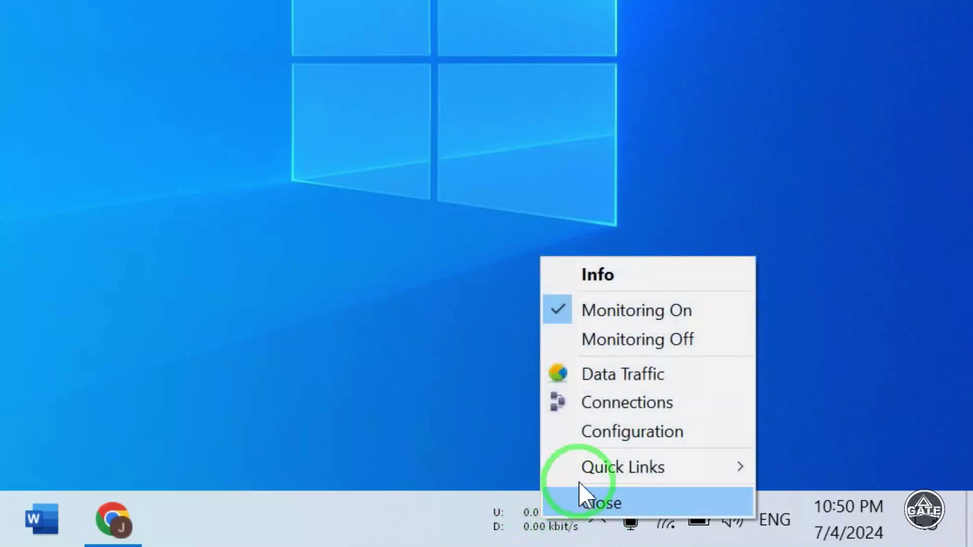
pyautogui.click(654, 430)
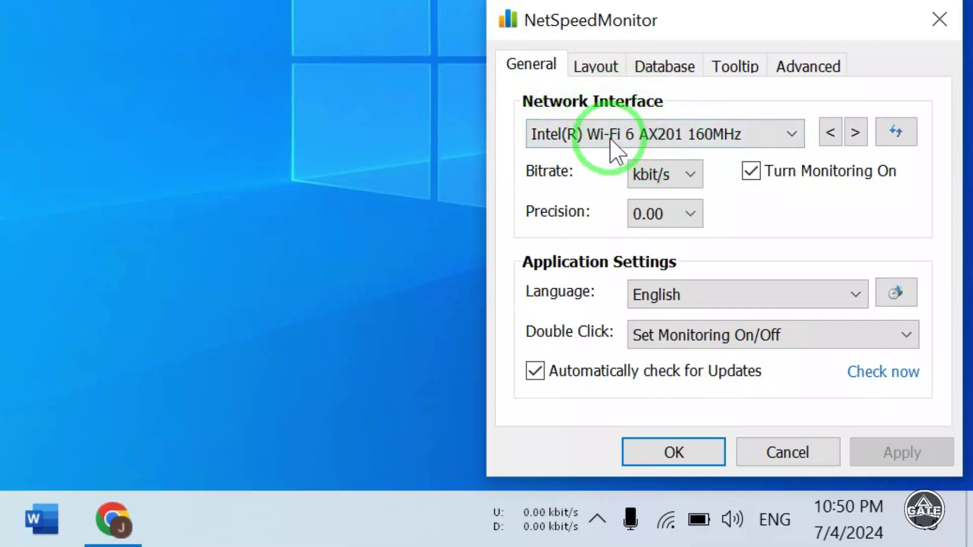
pyautogui.click(575, 144)
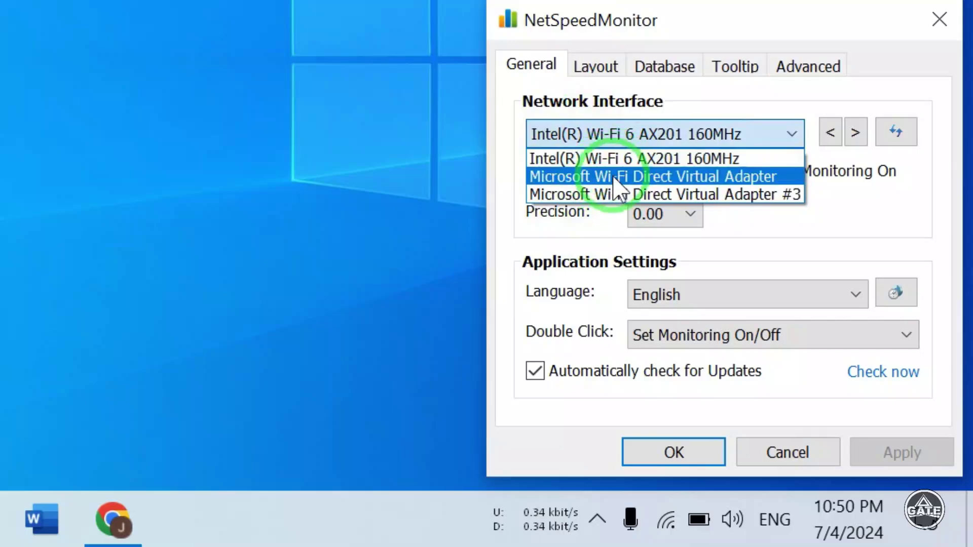
pyautogui.click(565, 244)
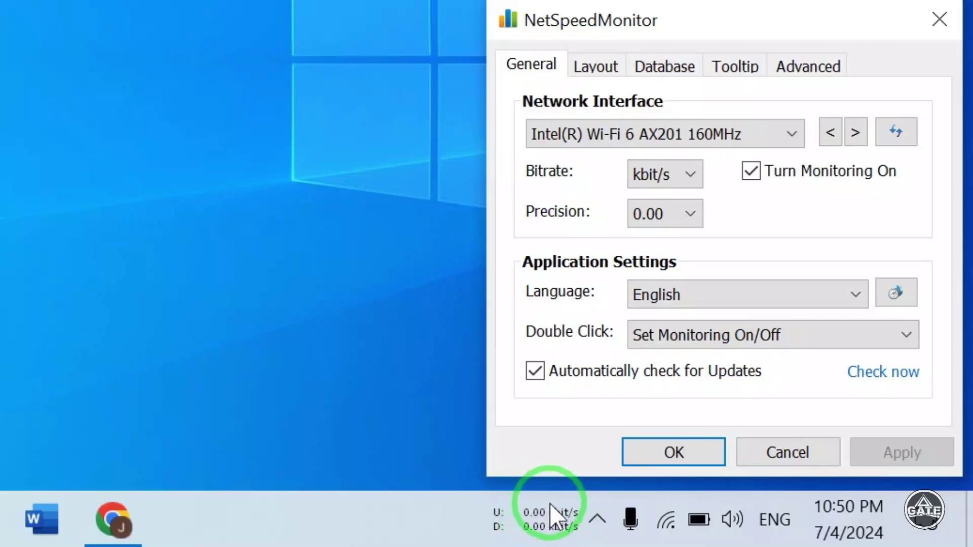
pyautogui.click(587, 131)
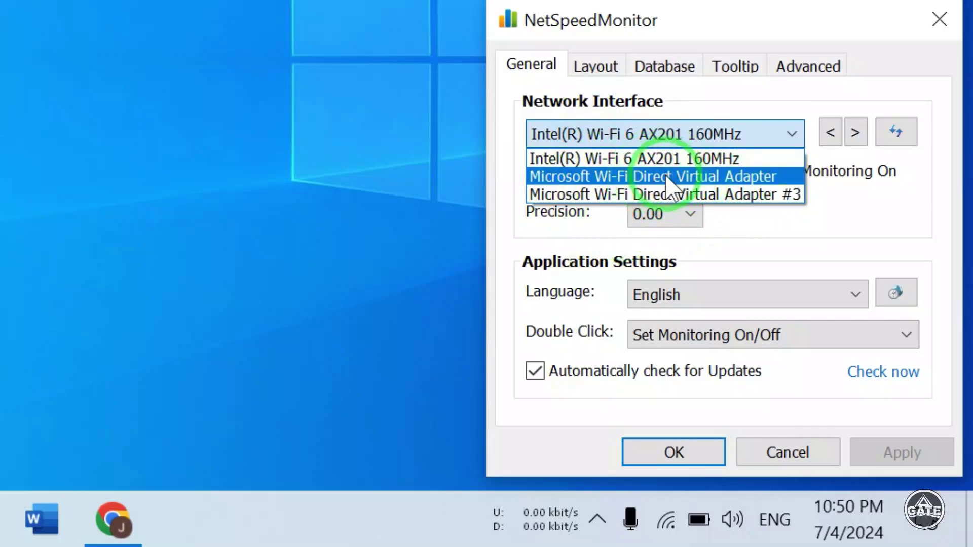
pyautogui.click(766, 230)
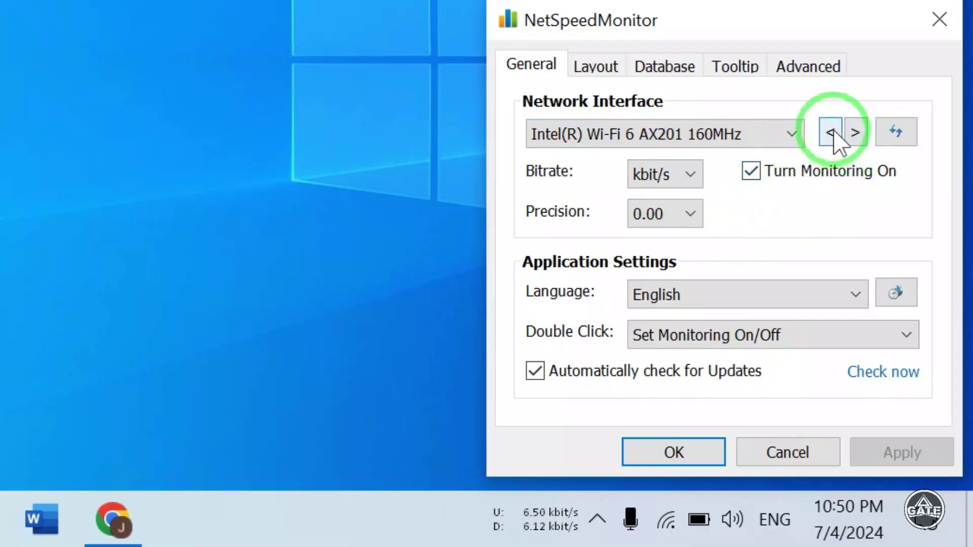
pyautogui.click(714, 132)
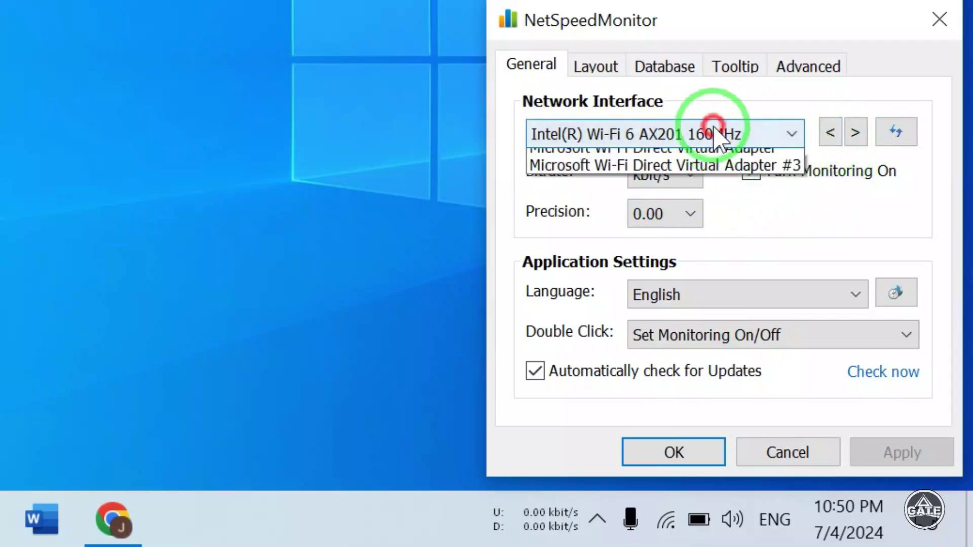
pyautogui.click(853, 196)
# Cycle through the network interfaces and select Intel(R) Wi-Fi 6 AX201 160MHz again.
pyautogui.click(835, 131)
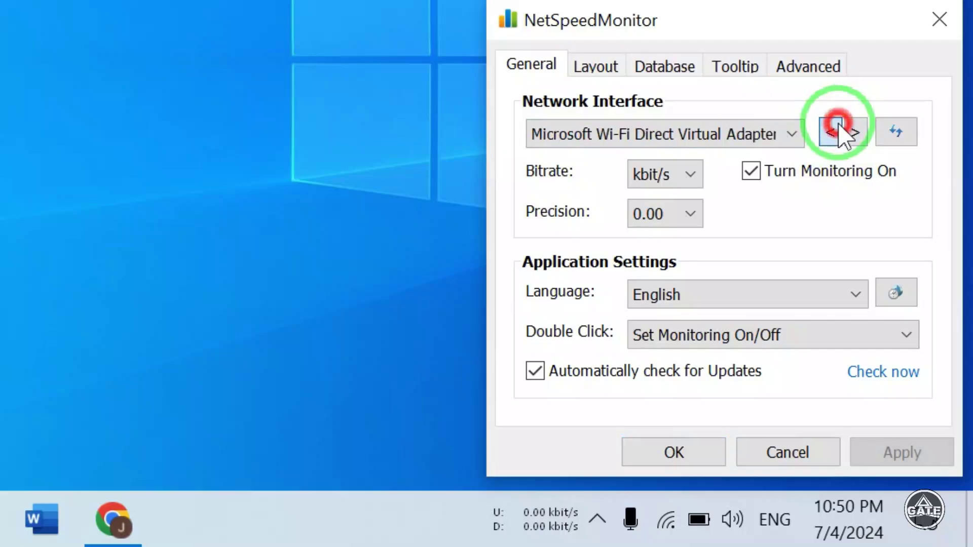
pyautogui.click(835, 131)
pyautogui.click(835, 130)
pyautogui.click(633, 135)
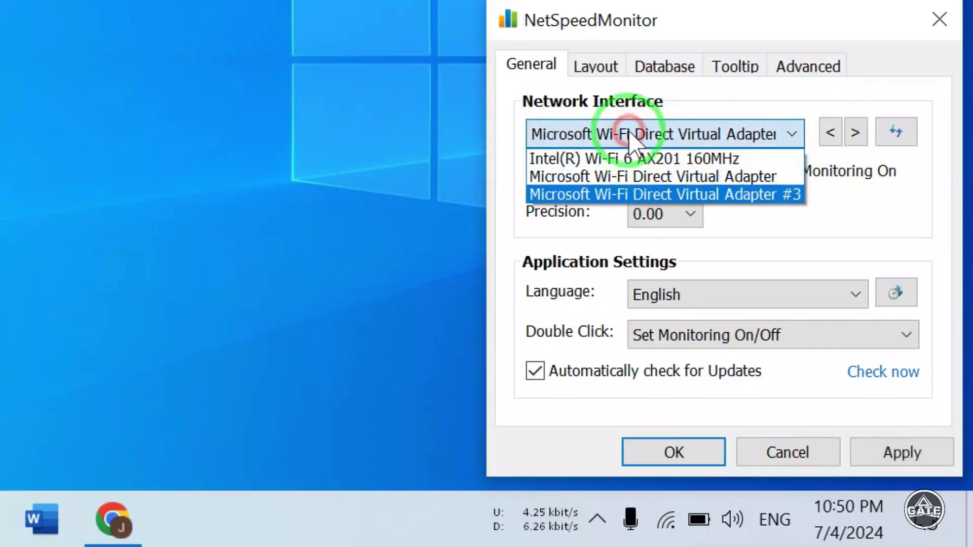
pyautogui.click(608, 160)
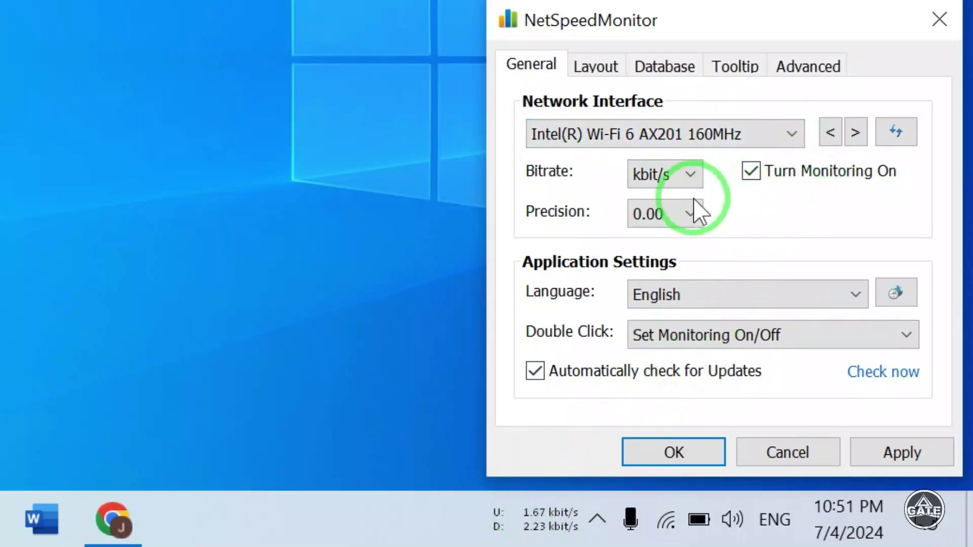
# Review the available bitrate, precision and language options in the general settings without changing them.
pyautogui.click(690, 178)
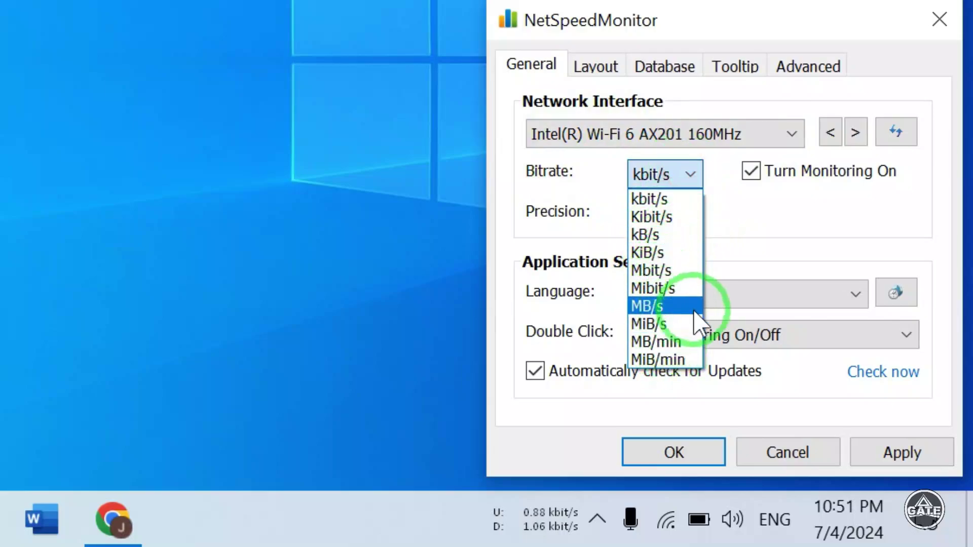
pyautogui.click(816, 235)
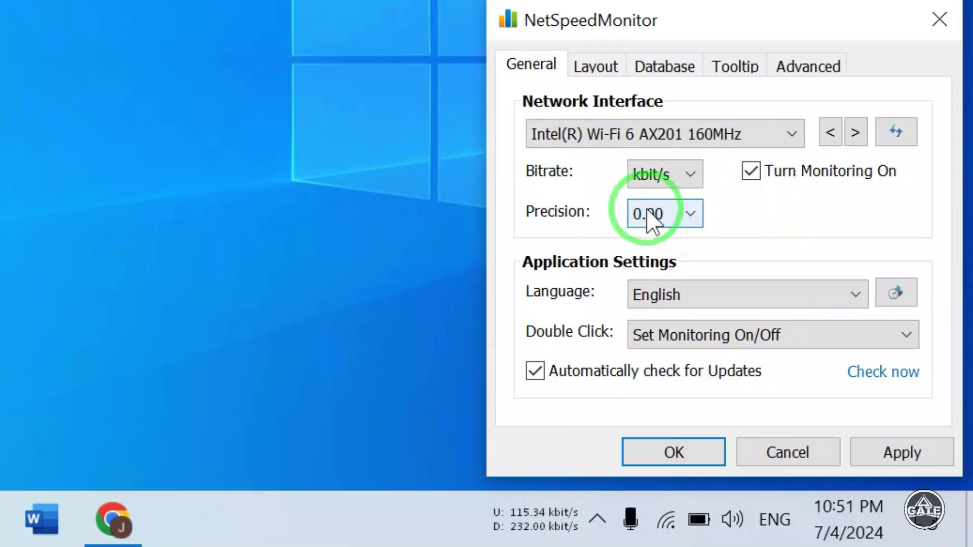
pyautogui.click(684, 215)
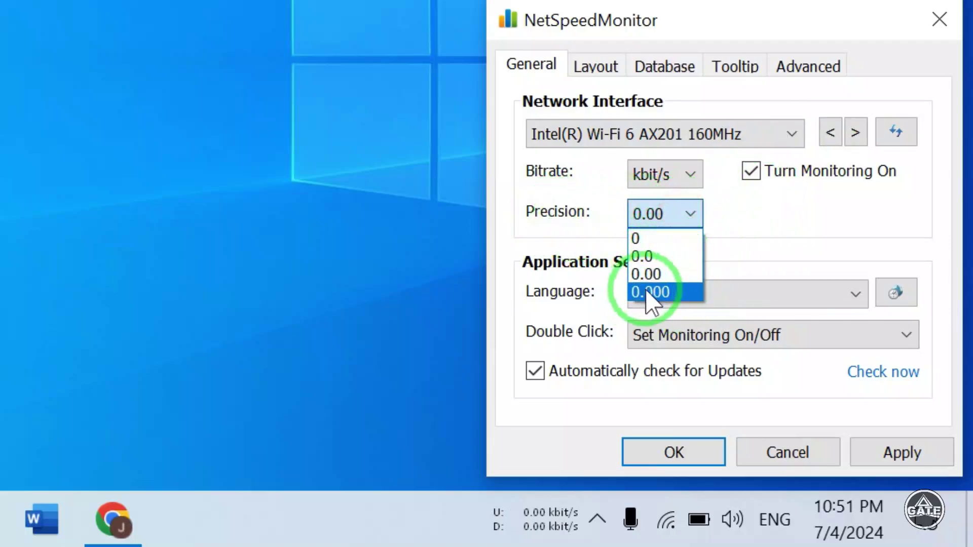
pyautogui.click(816, 220)
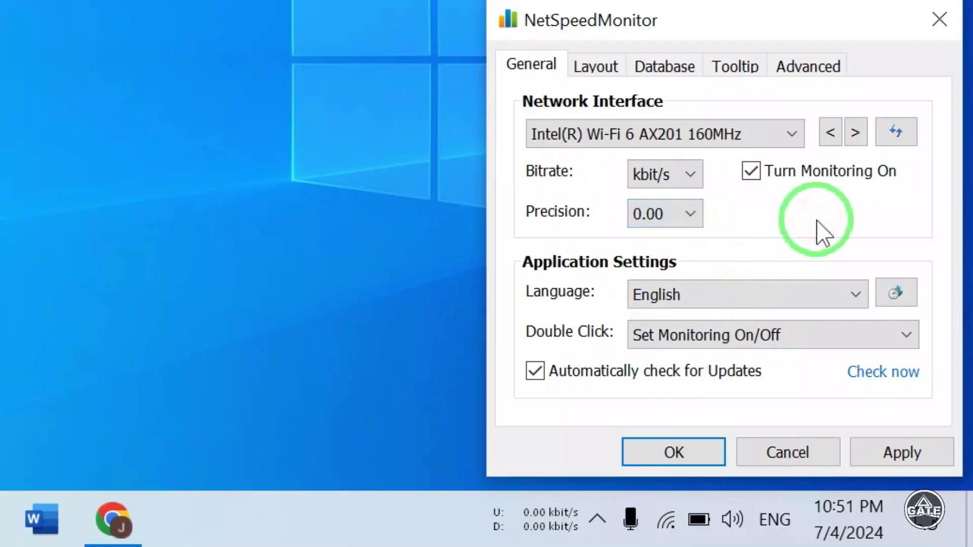
pyautogui.click(673, 296)
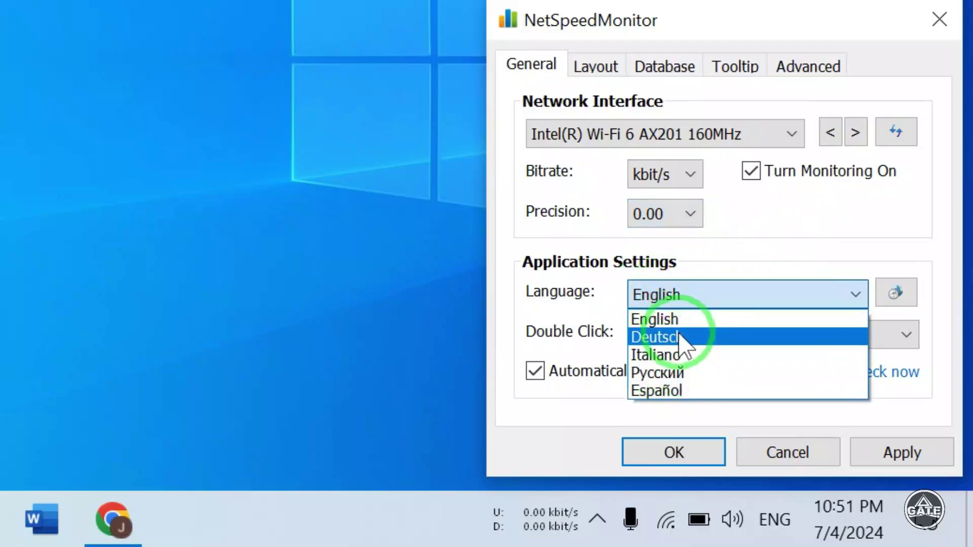
pyautogui.click(782, 240)
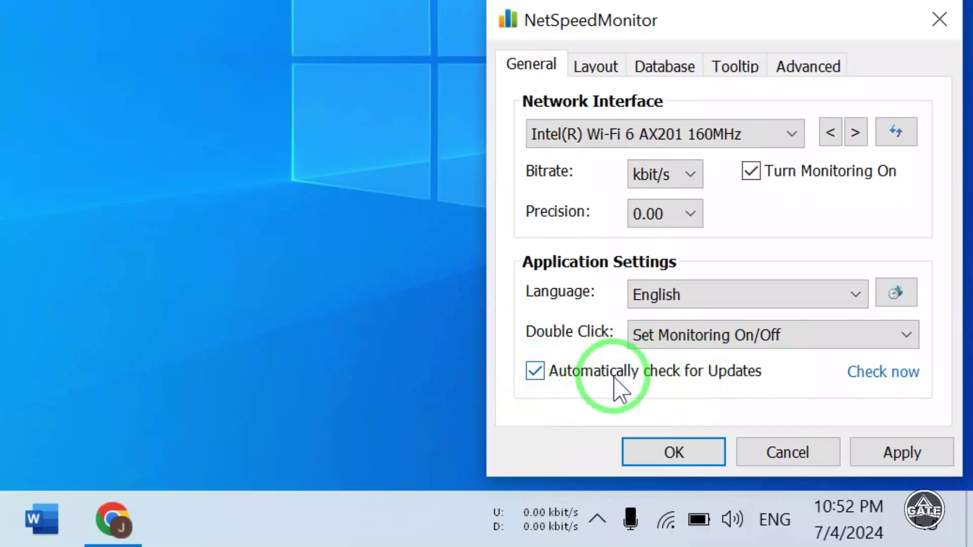
# Set the taskbar display font to Courier in the layout settings, apply the change and close the configuration.
pyautogui.click(596, 71)
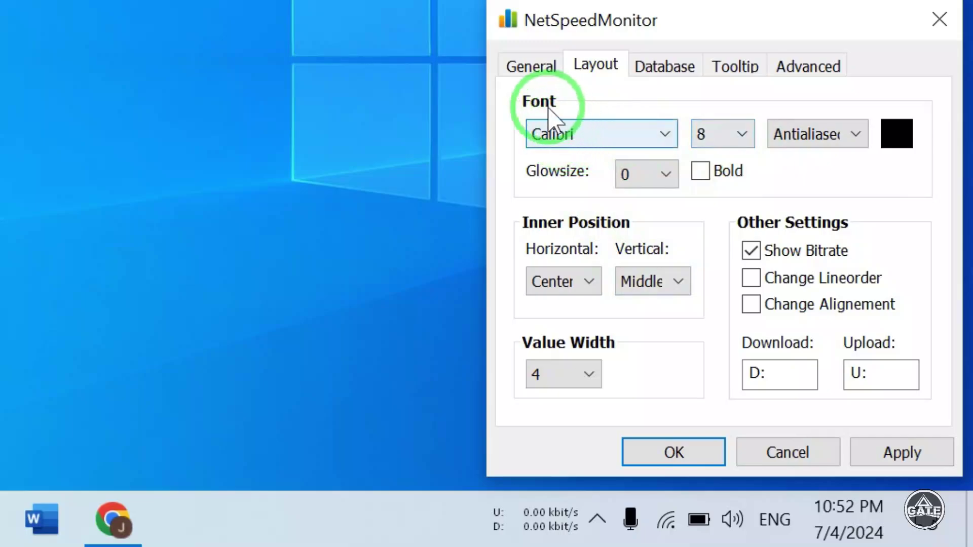
pyautogui.click(598, 137)
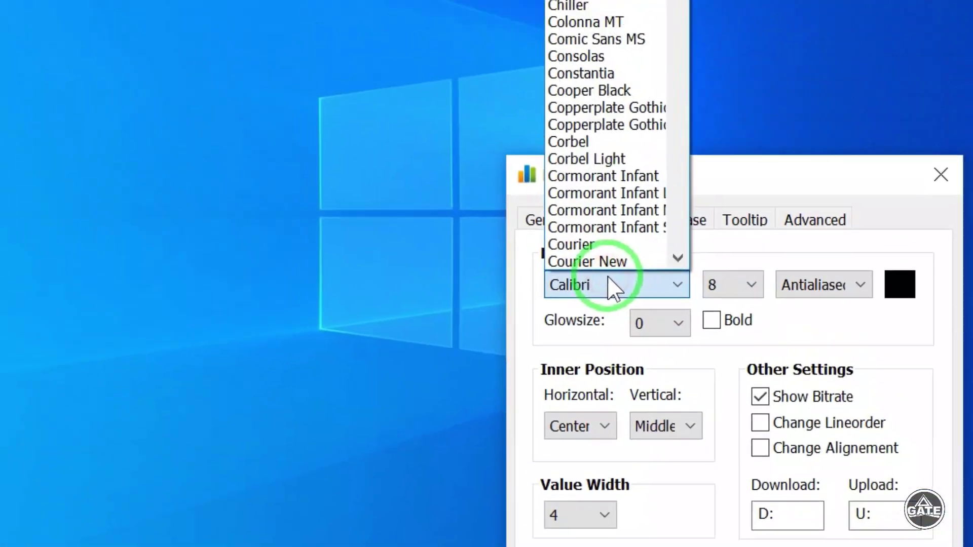
pyautogui.scroll(-2, 624, 282)
pyautogui.scroll(-6, 623, 274)
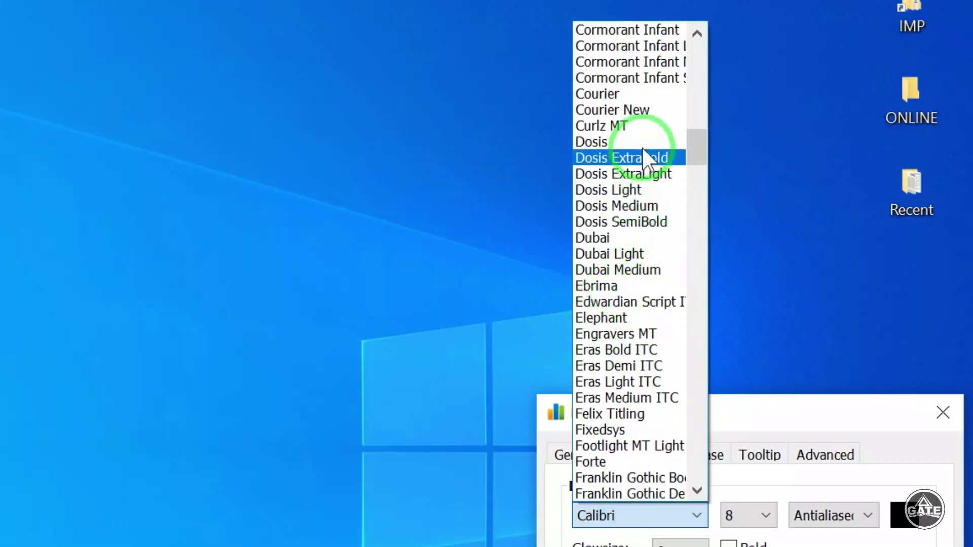
pyautogui.click(648, 94)
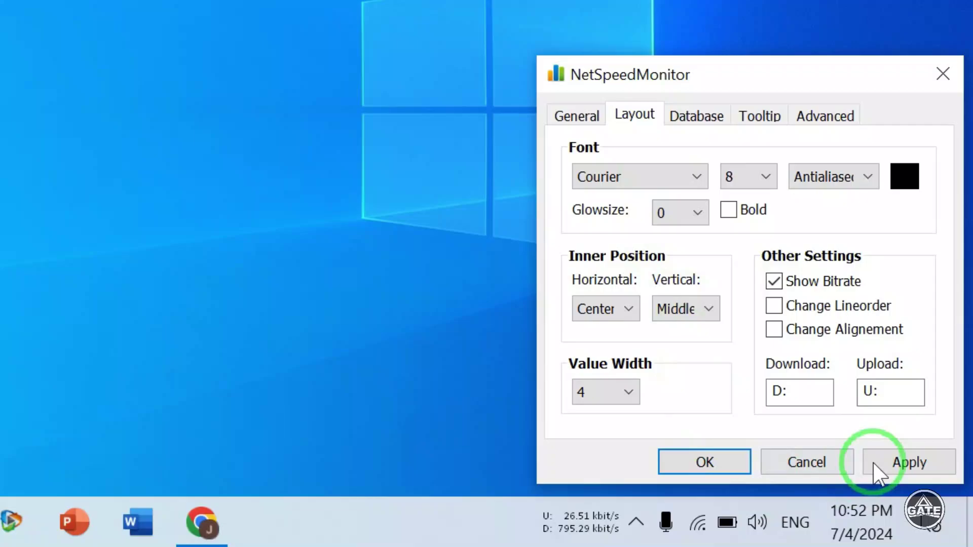
pyautogui.click(894, 462)
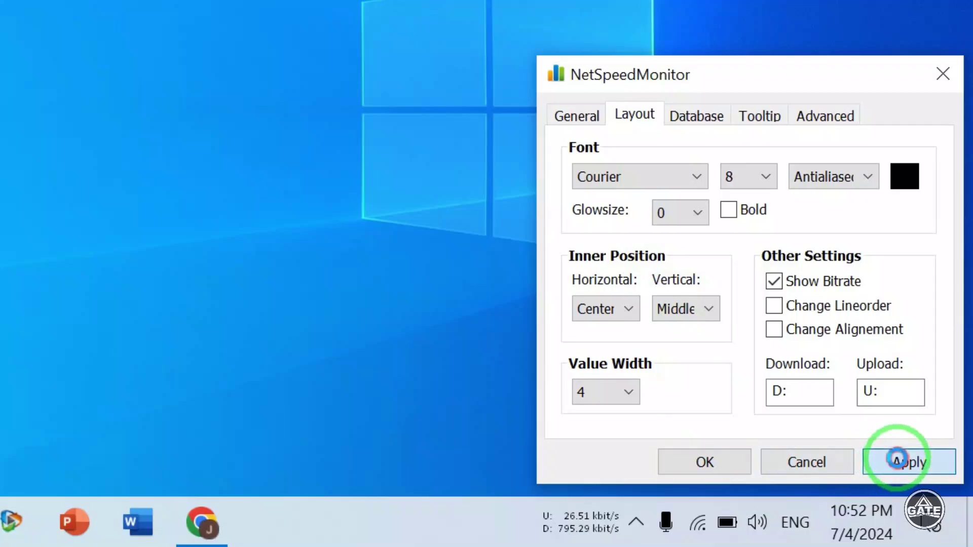
pyautogui.click(704, 462)
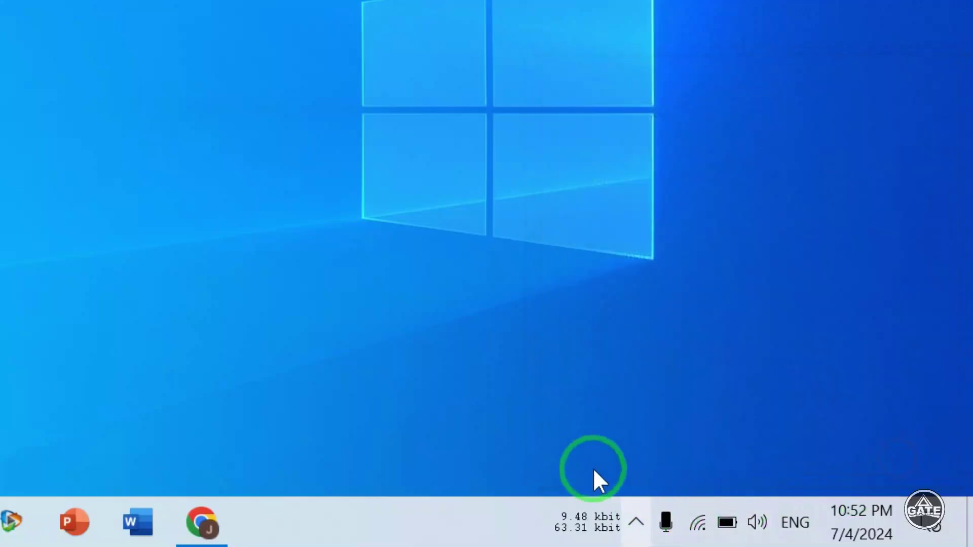
# Reopen the NetSpeedMonitor configuration from the taskbar toolbar and set the layout font size to 12.
pyautogui.rightClick(582, 527)
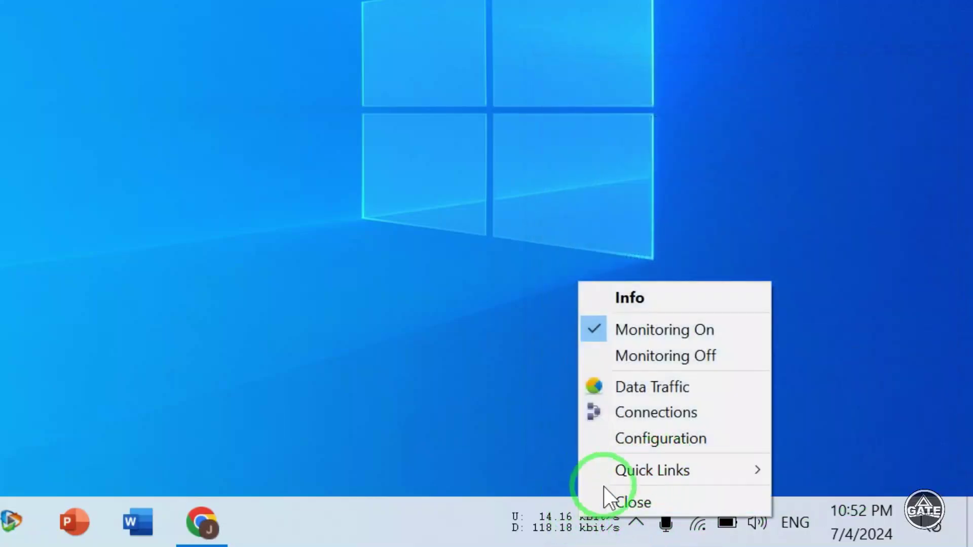
pyautogui.click(701, 438)
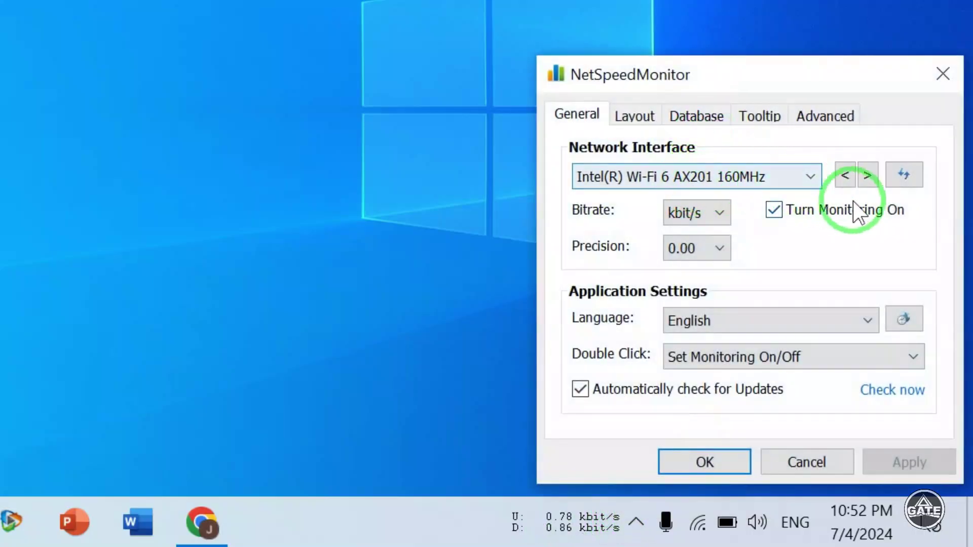
pyautogui.click(634, 116)
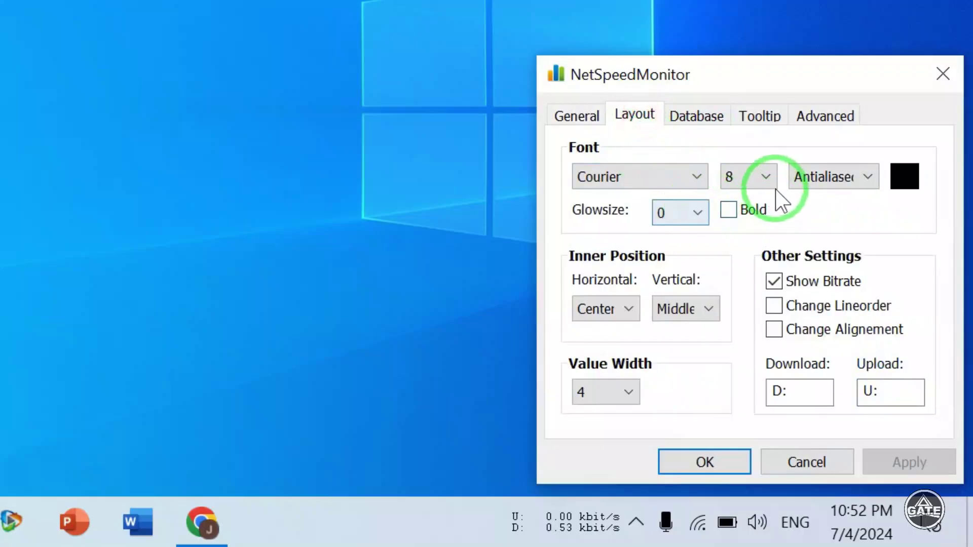
pyautogui.click(758, 176)
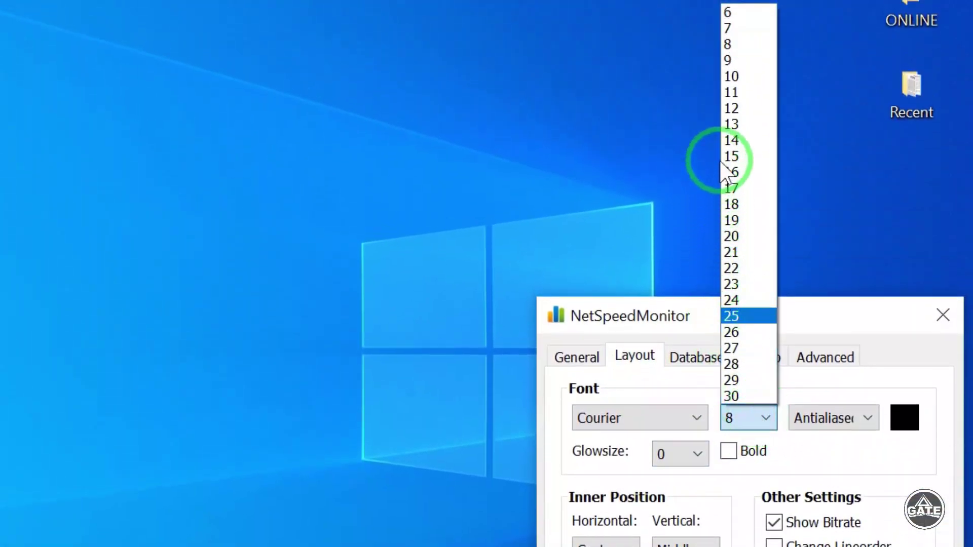
pyautogui.click(742, 108)
# Set the display font to Calibri, make it bold and confirm the configuration.
pyautogui.click(655, 407)
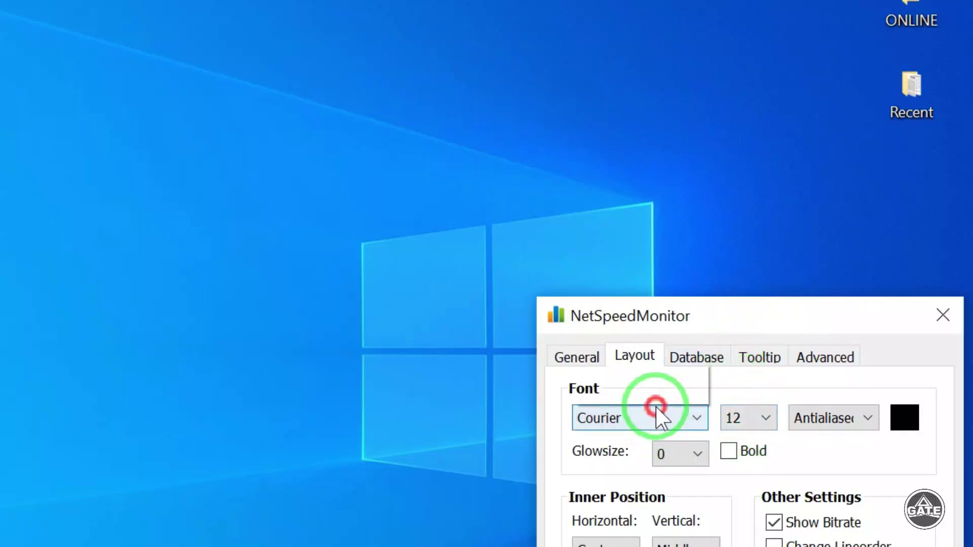
pyautogui.scroll(20, 654, 7)
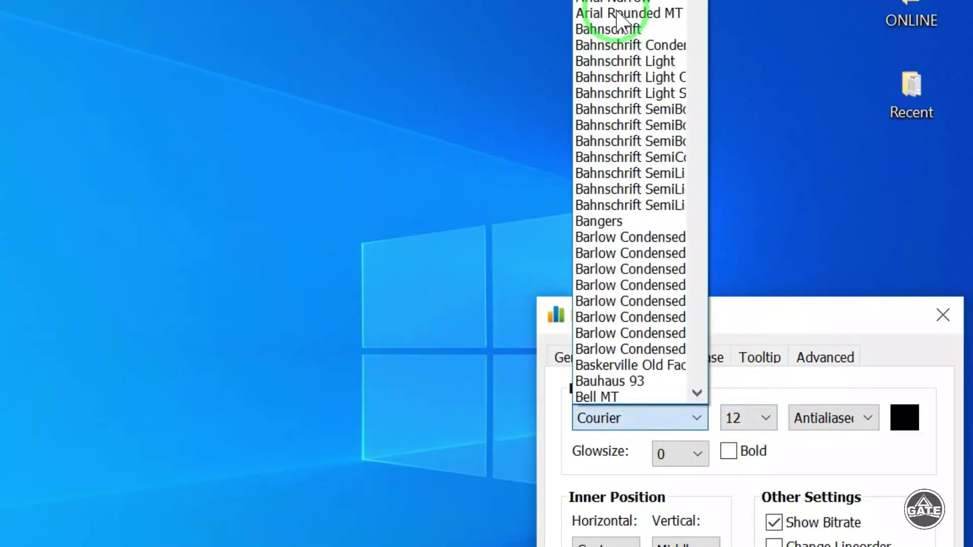
pyautogui.scroll(-13, 621, 20)
pyautogui.click(624, 22)
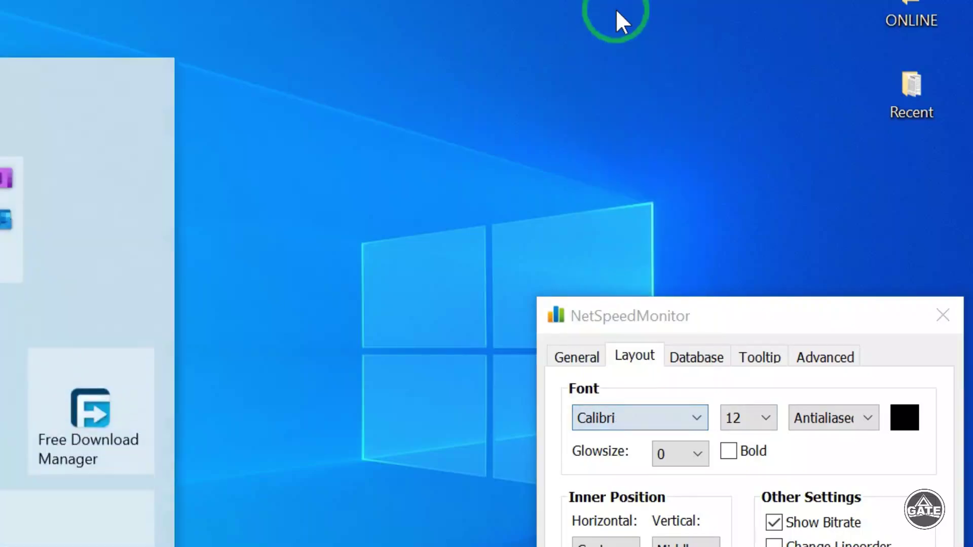
pyautogui.click(631, 403)
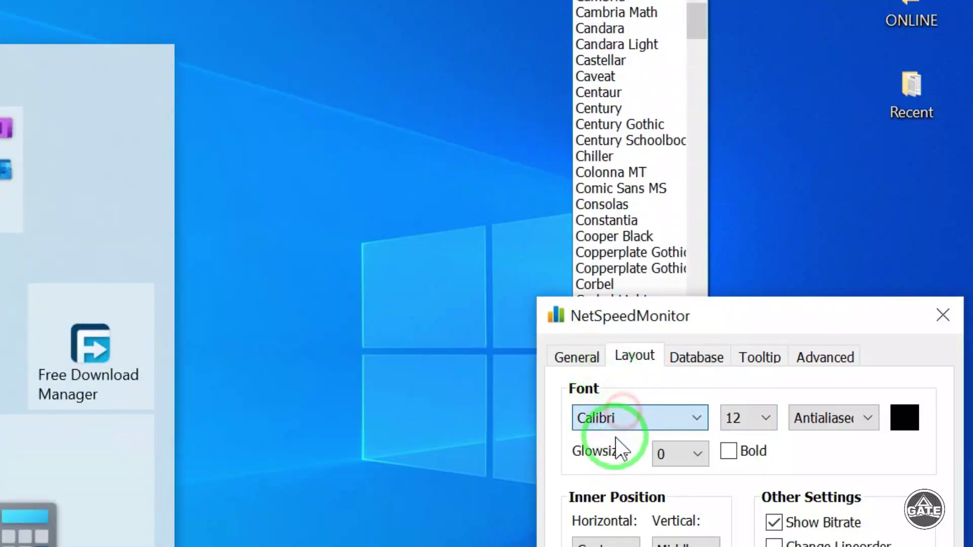
pyautogui.click(619, 419)
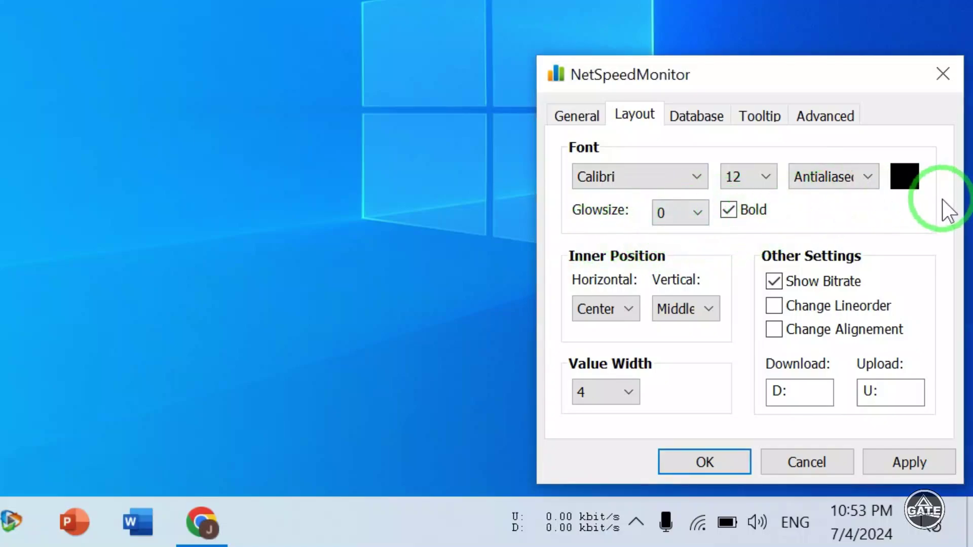
pyautogui.click(701, 463)
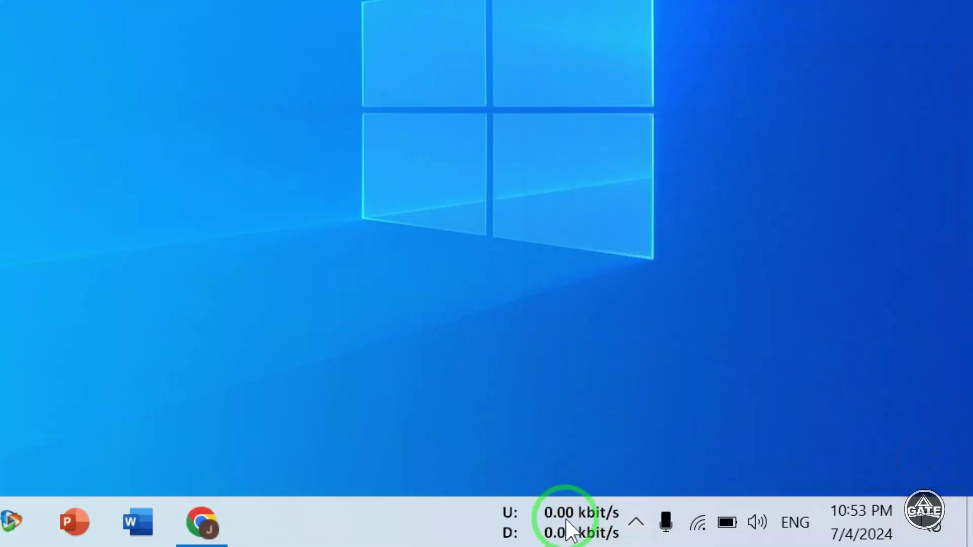
# Reopen the layout settings from the taskbar toolbar, set the font color to white and confirm the configuration.
pyautogui.moveTo(568, 529)
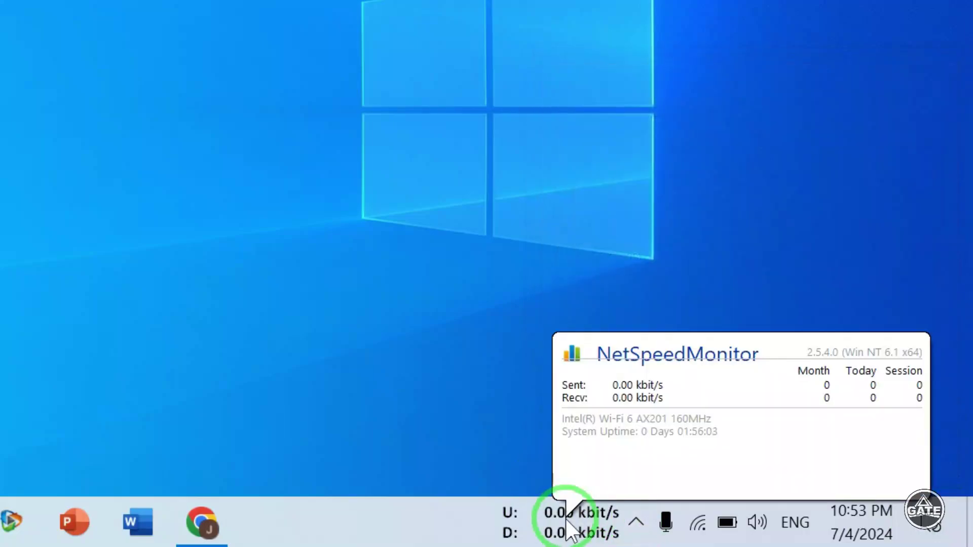
pyautogui.rightClick(567, 521)
pyautogui.click(686, 442)
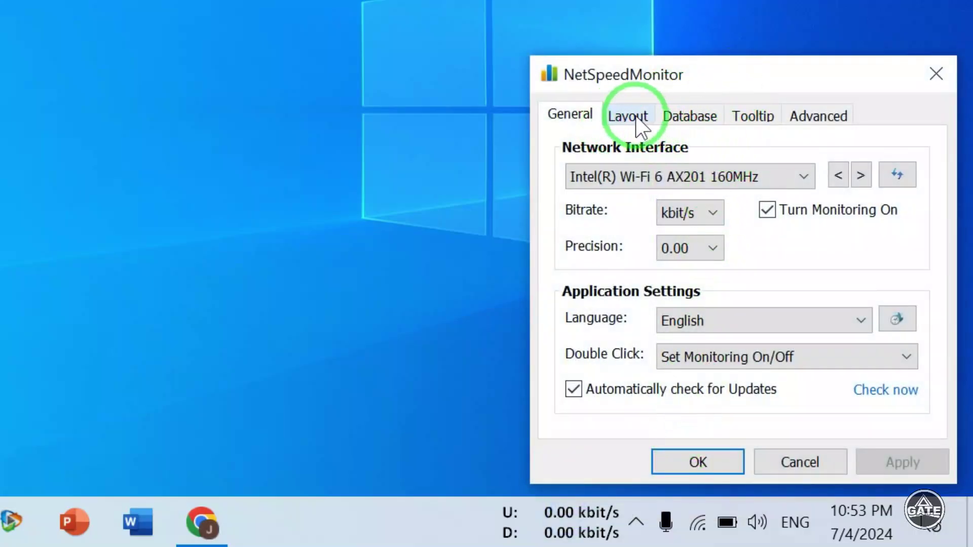
pyautogui.click(628, 117)
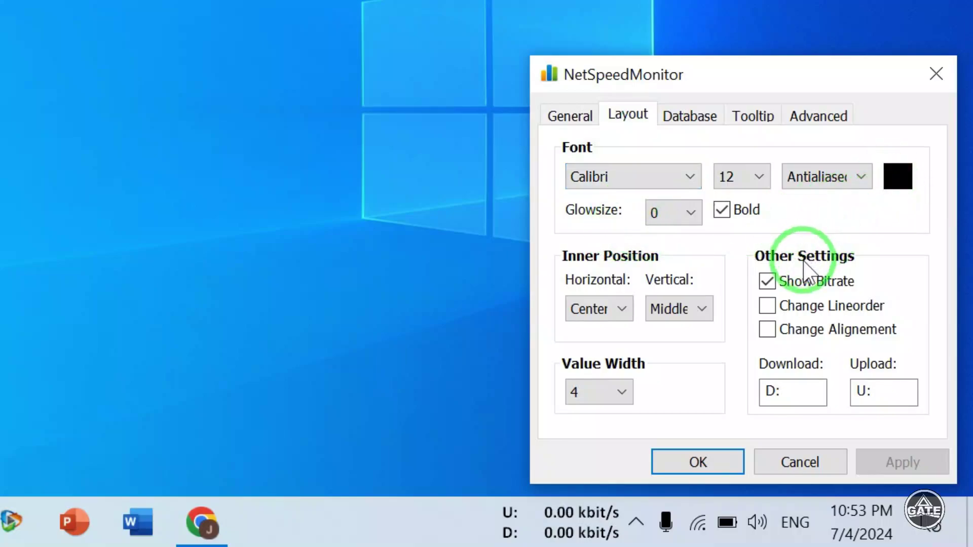
pyautogui.click(897, 176)
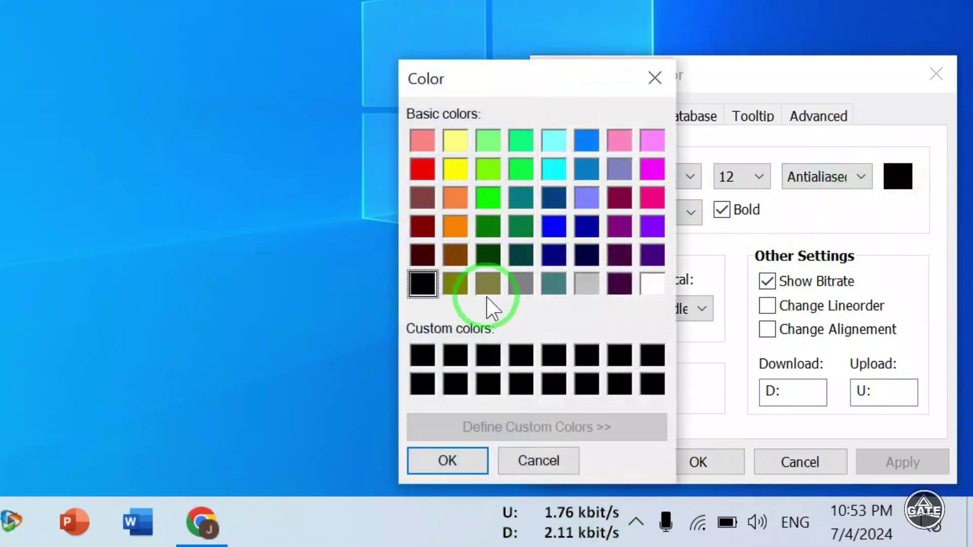
pyautogui.click(653, 284)
pyautogui.click(448, 461)
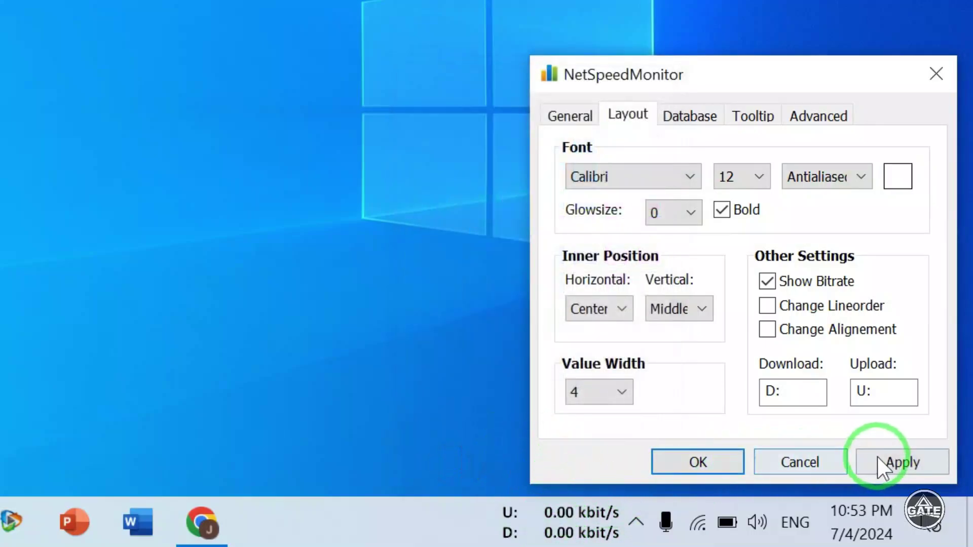
pyautogui.click(698, 462)
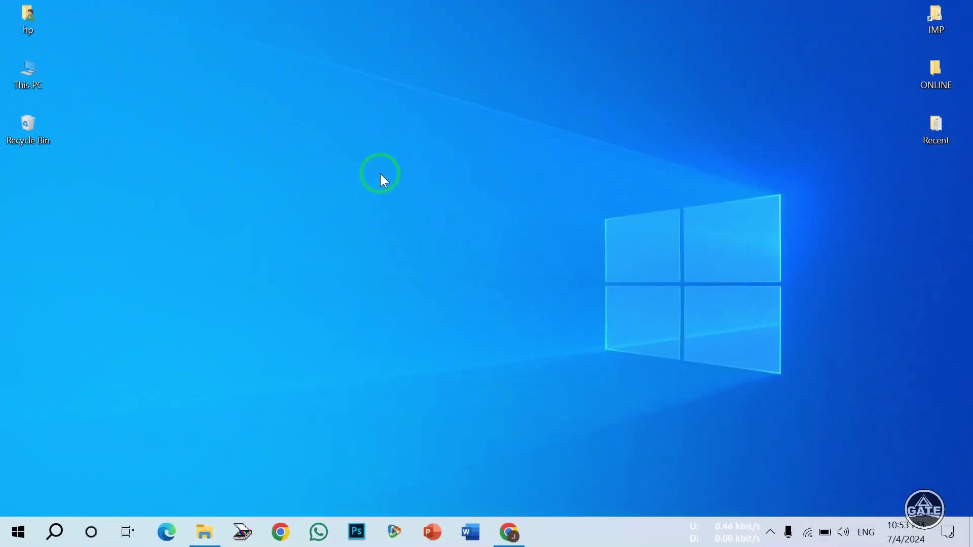
# Switch the Windows color mode to Dark and back to Light in the personalization color settings.
pyautogui.rightClick(381, 175)
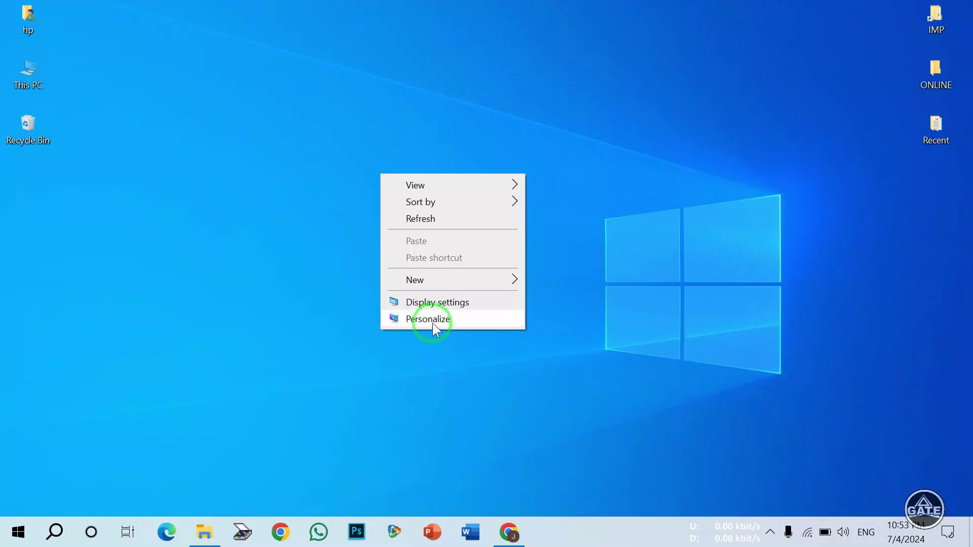
pyautogui.click(509, 361)
pyautogui.rightClick(524, 222)
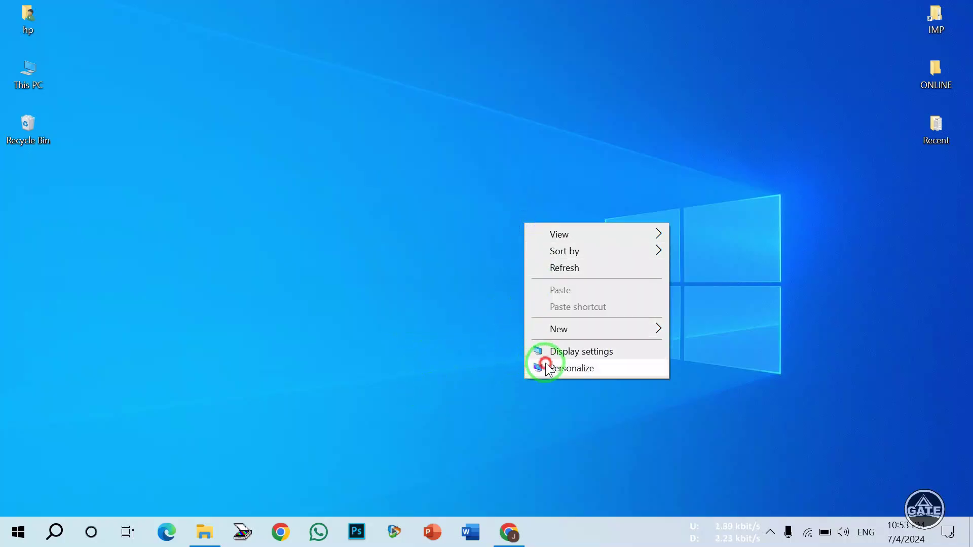
pyautogui.click(545, 364)
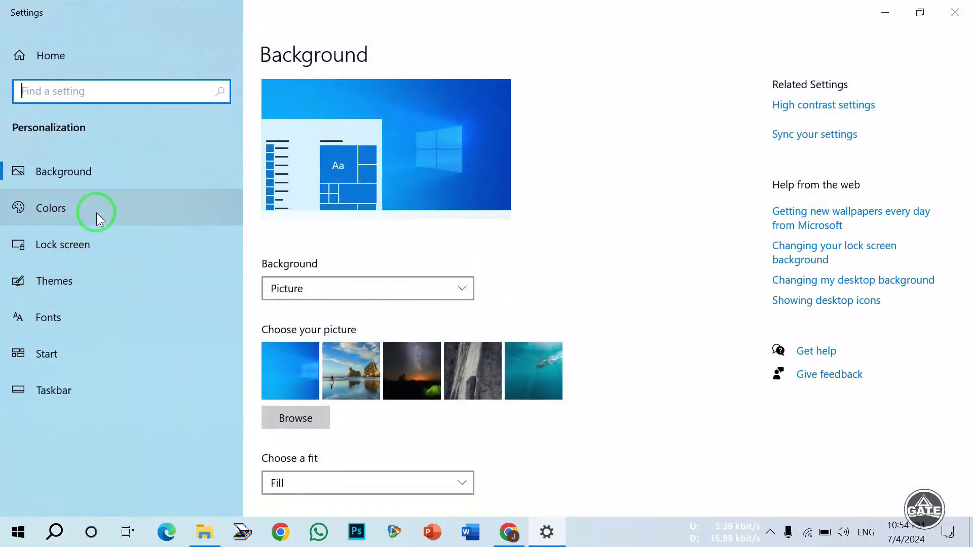
pyautogui.click(113, 218)
pyautogui.scroll(-3, 368, 312)
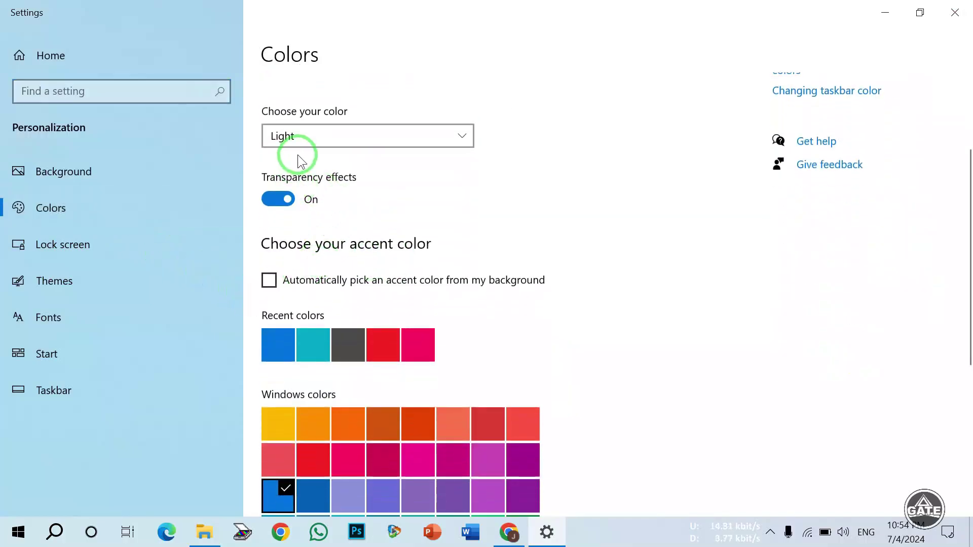
pyautogui.scroll(3, 305, 190)
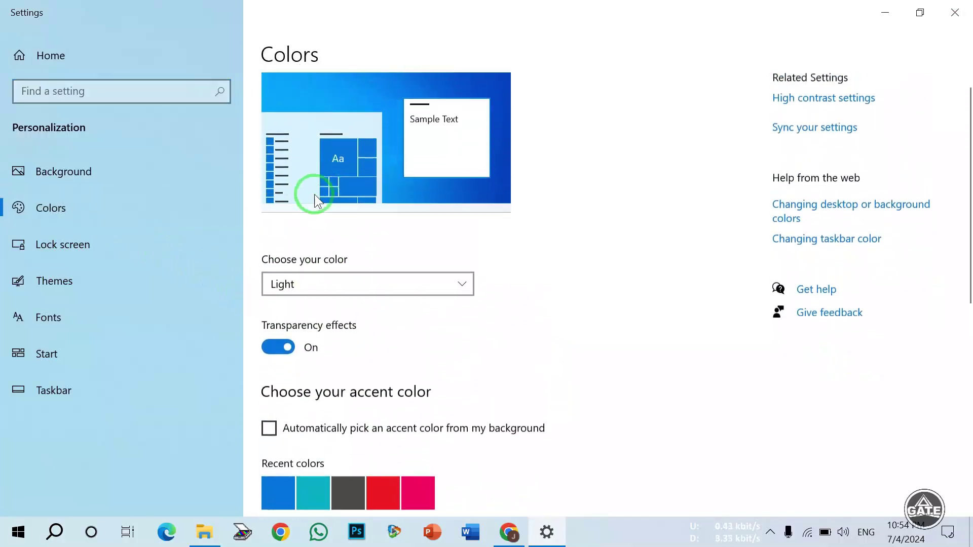
pyautogui.click(350, 291)
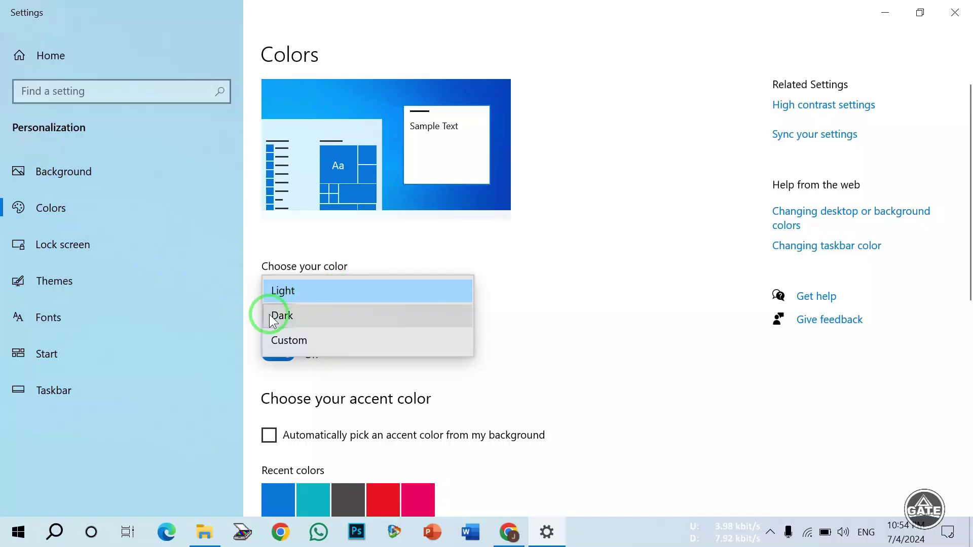
pyautogui.click(296, 316)
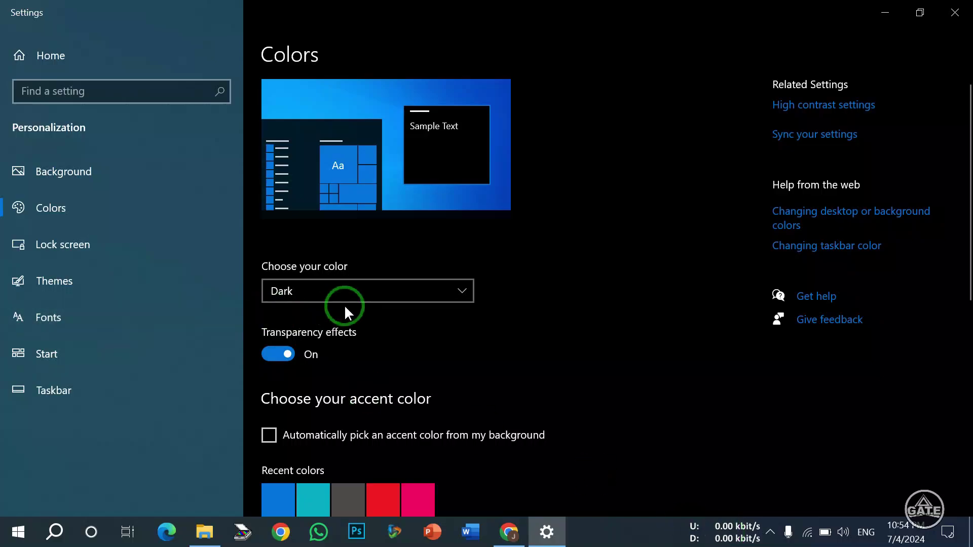
pyautogui.click(348, 299)
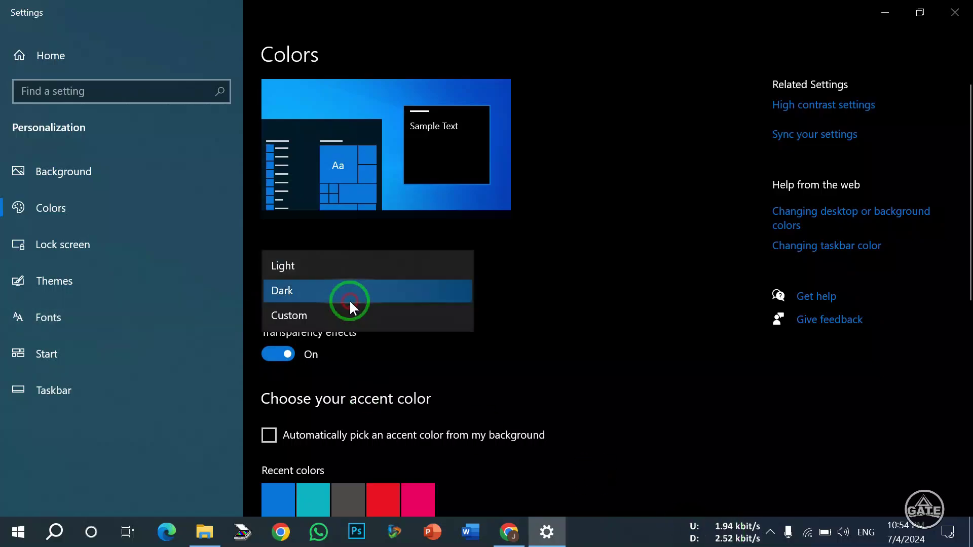
pyautogui.click(323, 264)
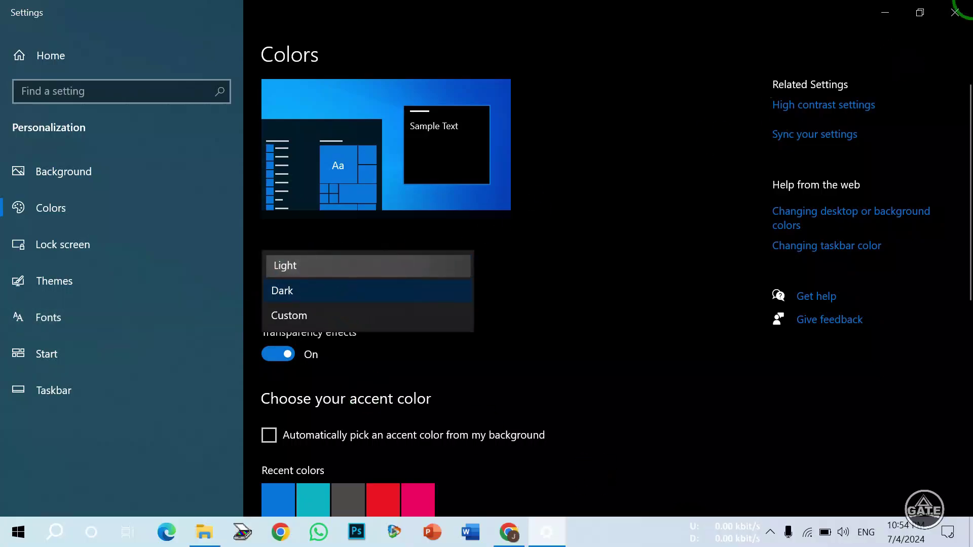
# Reopen the NetSpeedMonitor layout settings from the taskbar toolbar, set the font color to black and apply the configuration.
pyautogui.rightClick(736, 537)
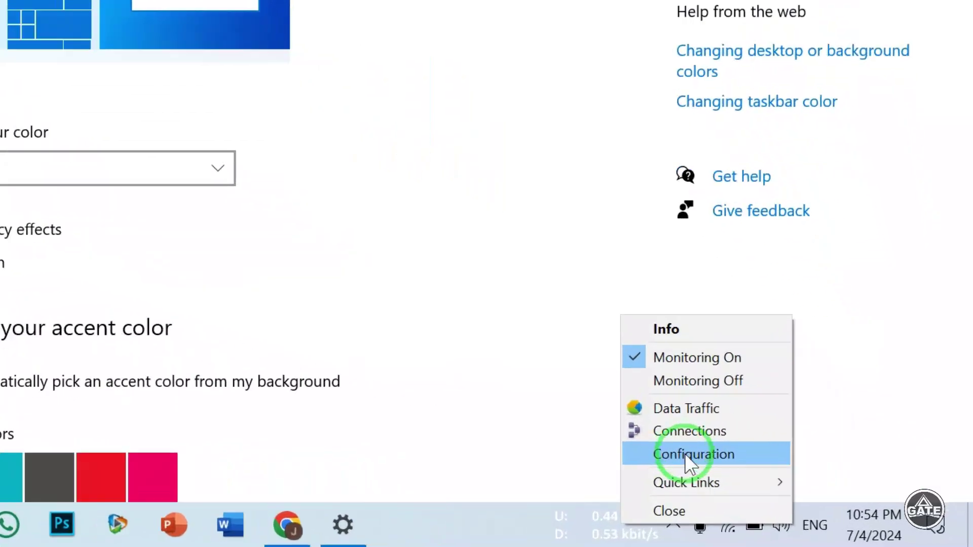
pyautogui.click(780, 485)
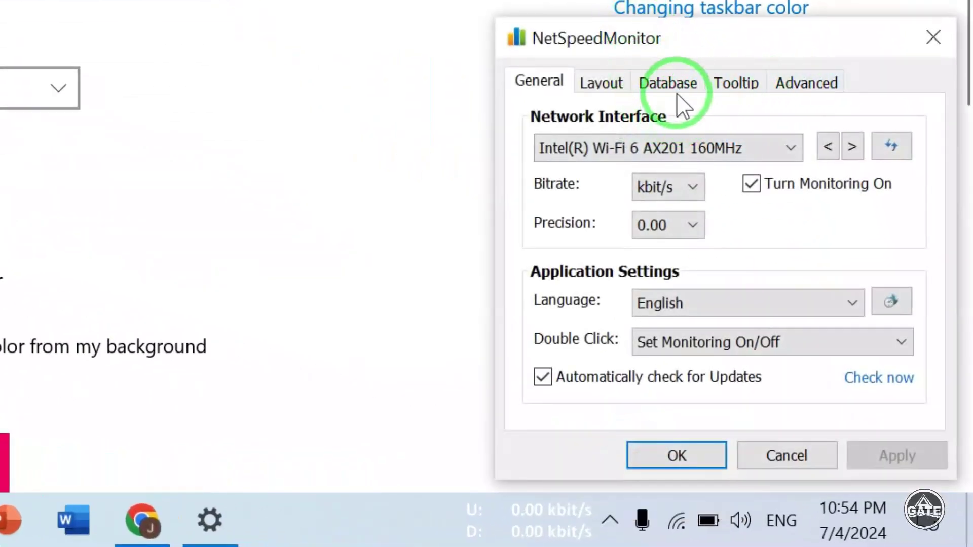
pyautogui.click(592, 76)
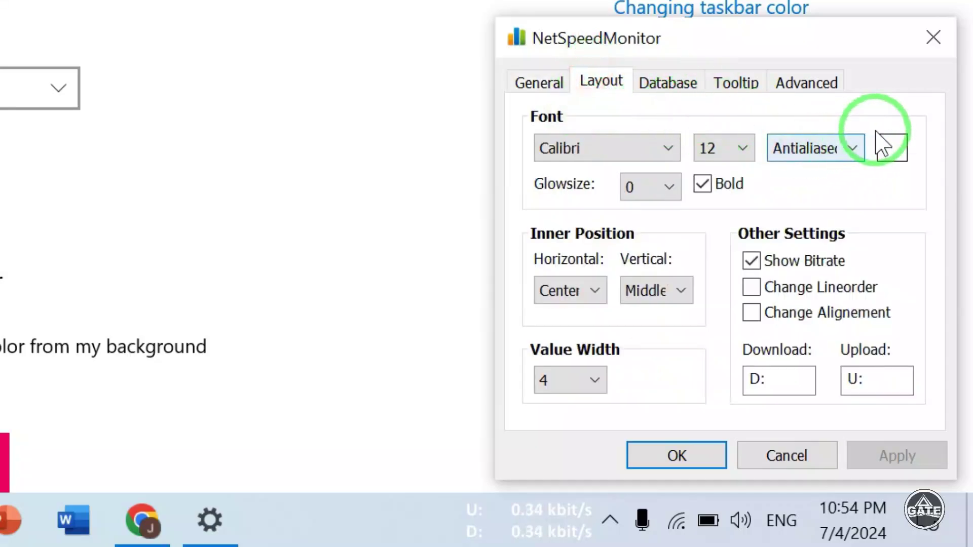
pyautogui.click(890, 147)
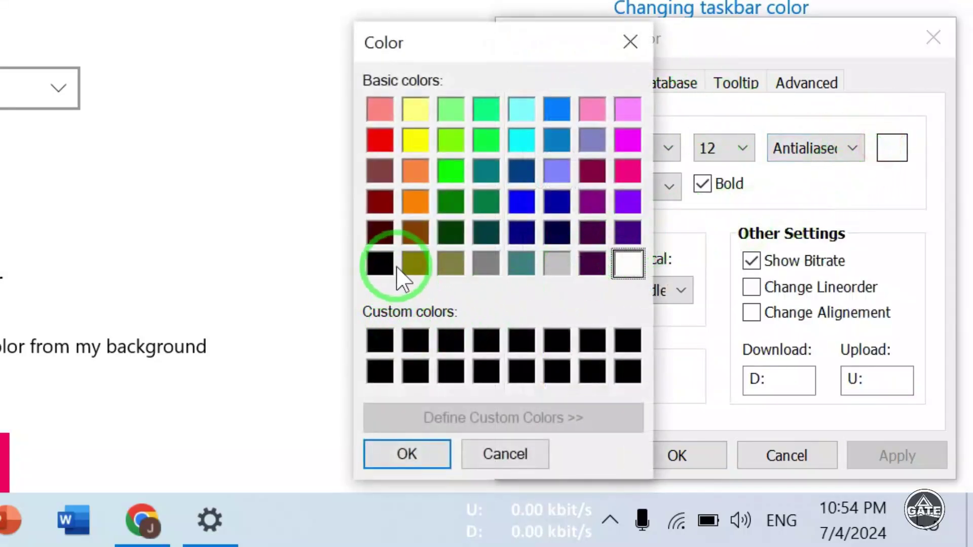
pyautogui.click(380, 263)
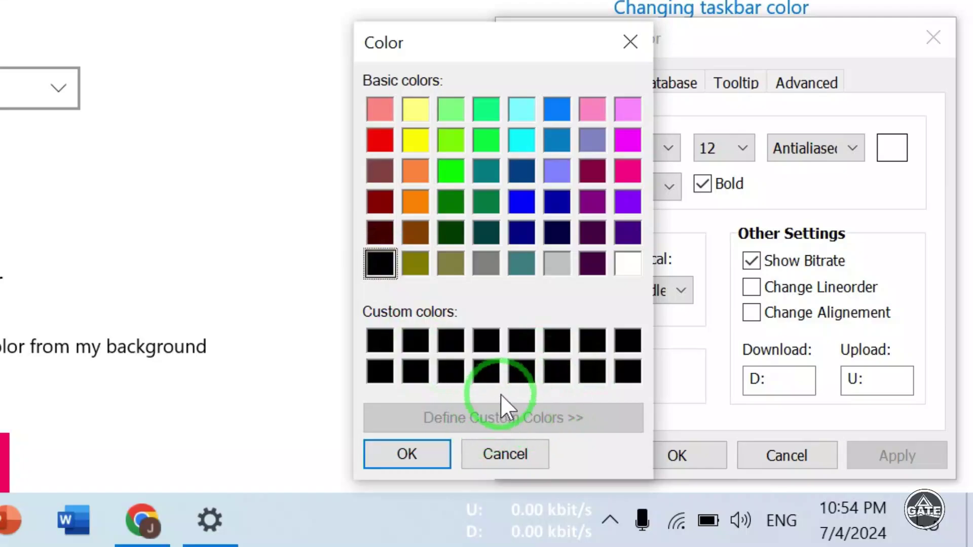
pyautogui.click(396, 454)
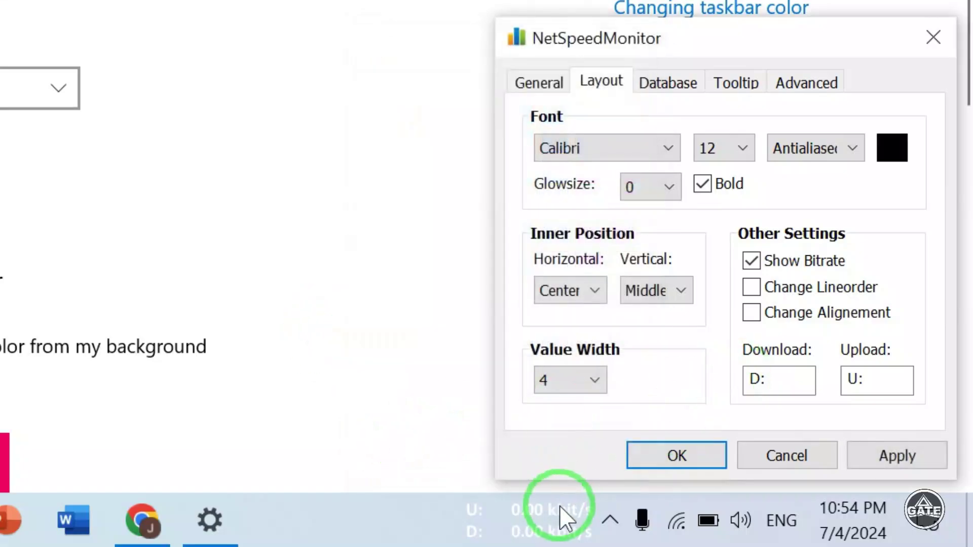
pyautogui.click(882, 476)
pyautogui.click(789, 456)
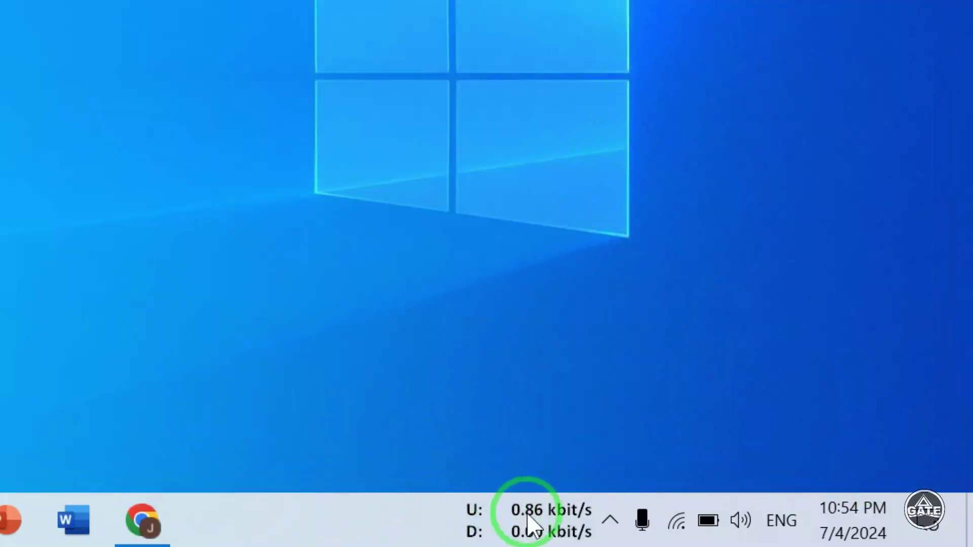
# Reopen the layout settings from the taskbar toolbar, set the value width to 6 and apply the configuration.
pyautogui.rightClick(525, 513)
pyautogui.click(629, 430)
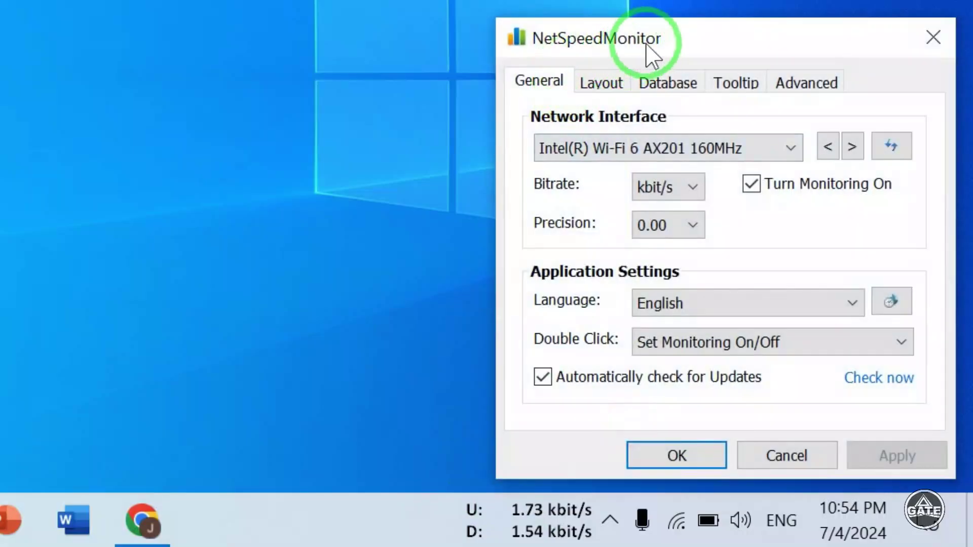
pyautogui.click(601, 81)
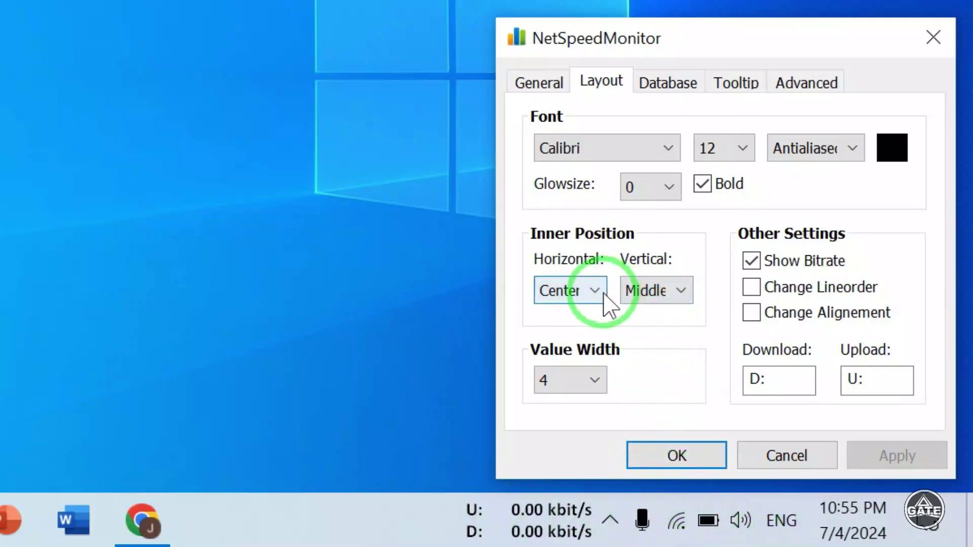
pyautogui.click(589, 380)
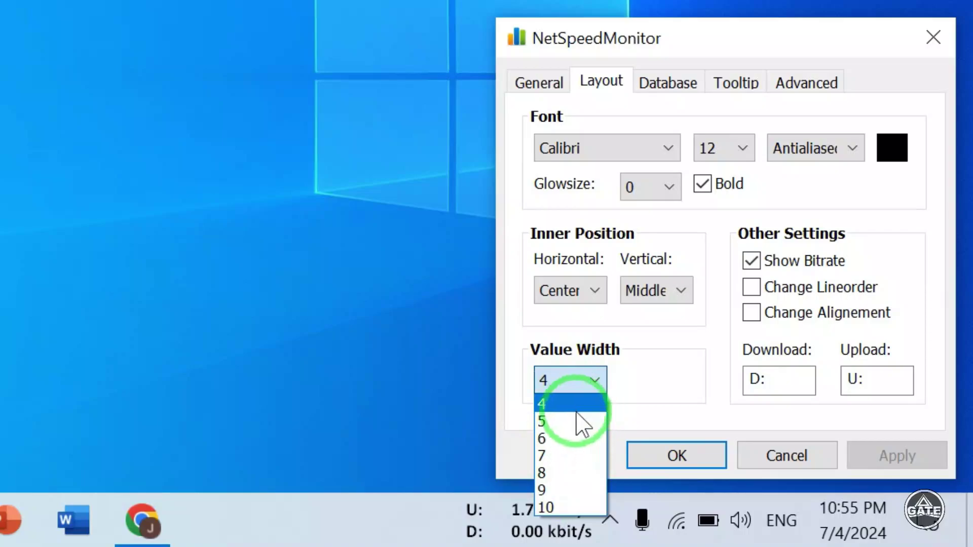
pyautogui.click(670, 373)
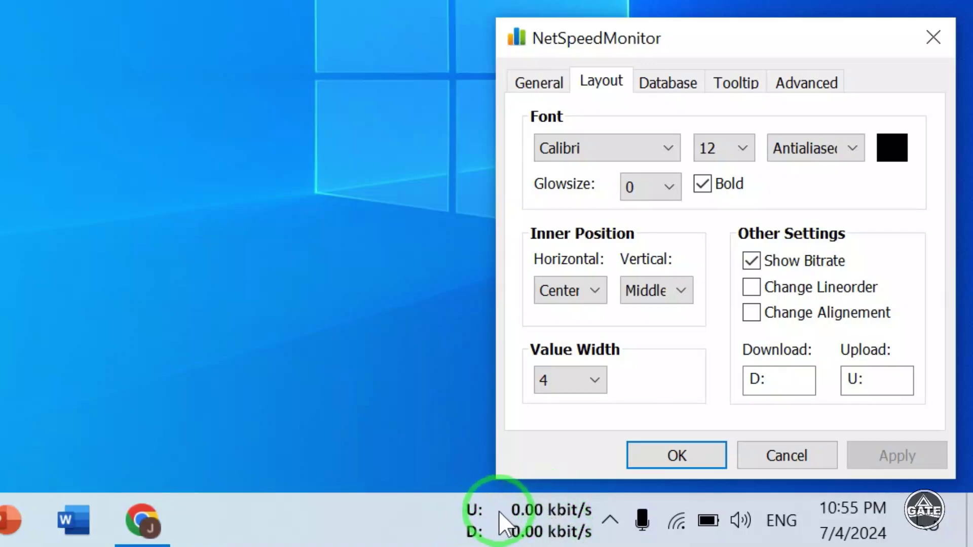
pyautogui.click(569, 383)
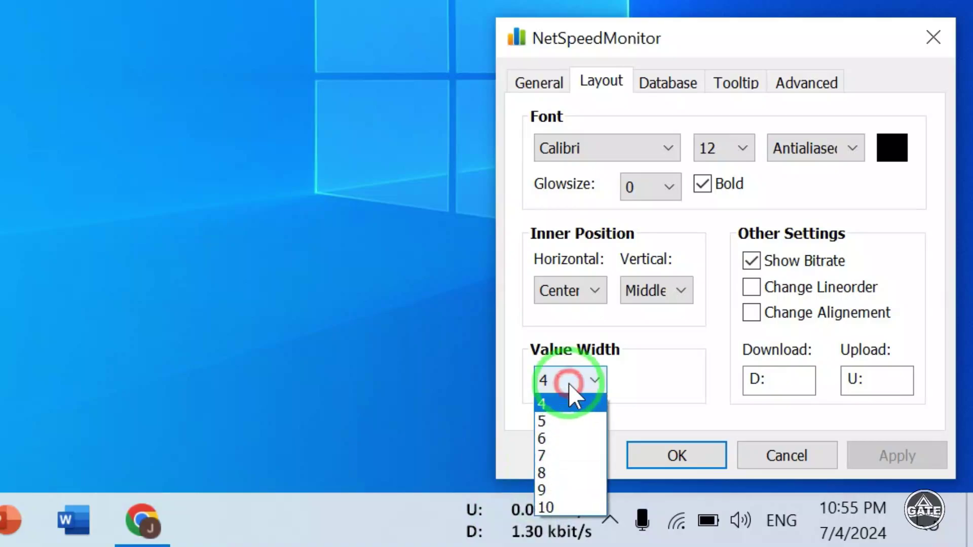
pyautogui.click(556, 439)
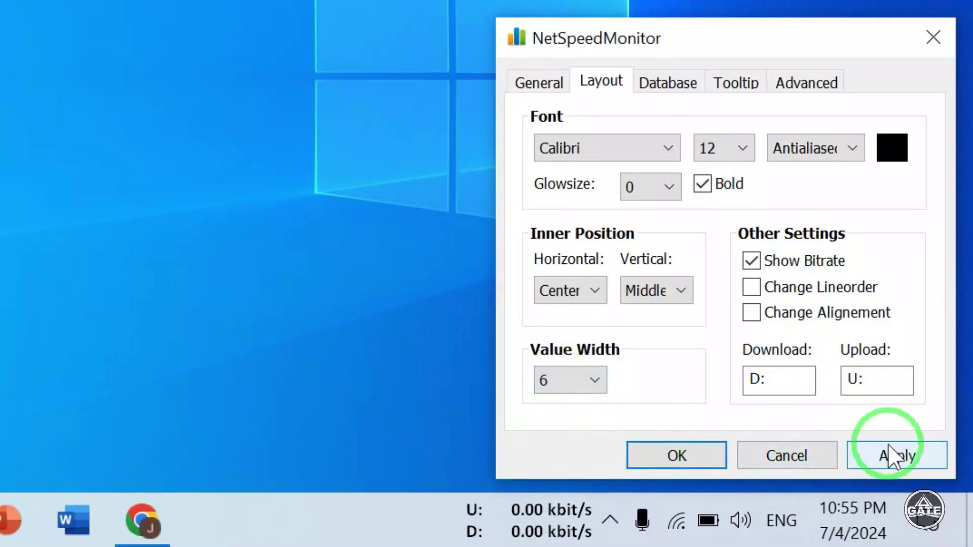
pyautogui.click(874, 459)
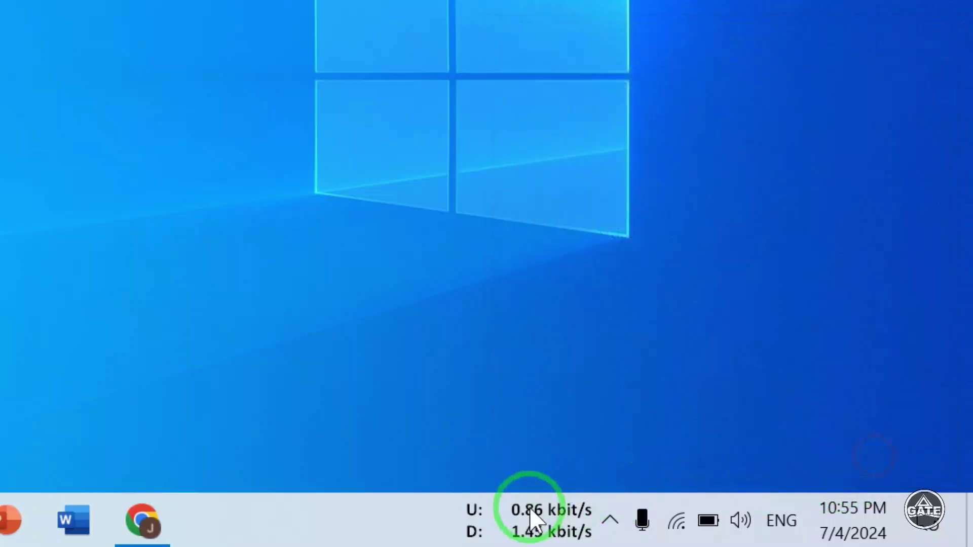
# Return to the layout settings from the taskbar toolbar, set the value width to 4 and apply the configuration.
pyautogui.rightClick(495, 512)
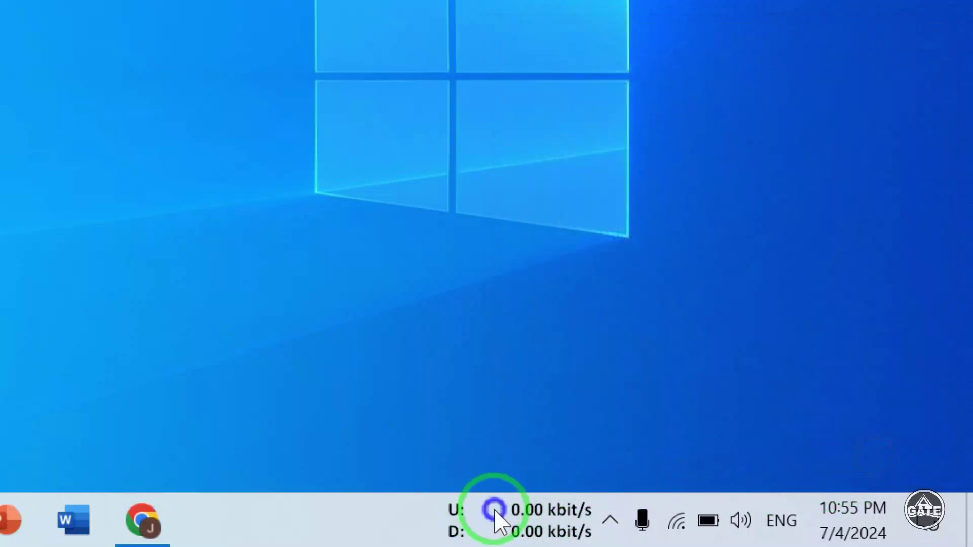
pyautogui.click(622, 432)
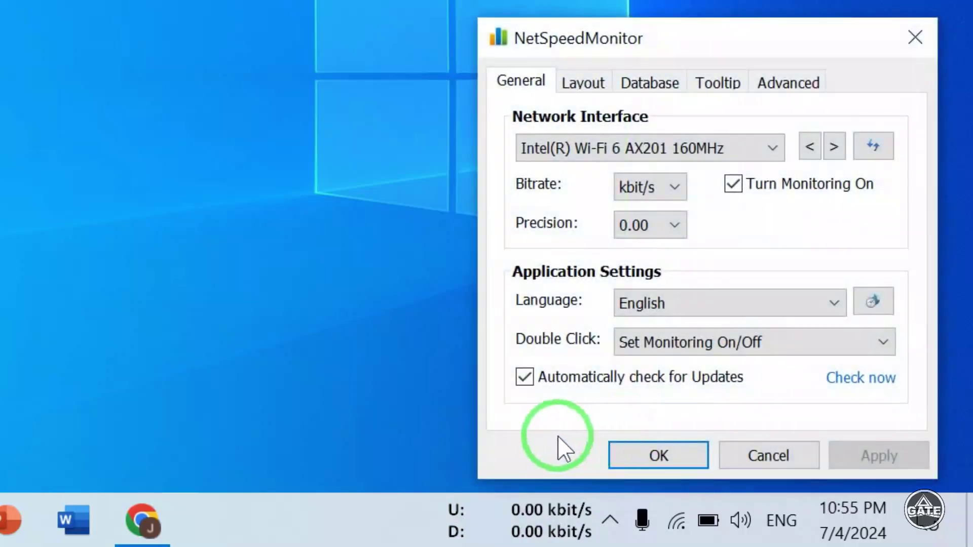
pyautogui.click(583, 82)
pyautogui.click(532, 378)
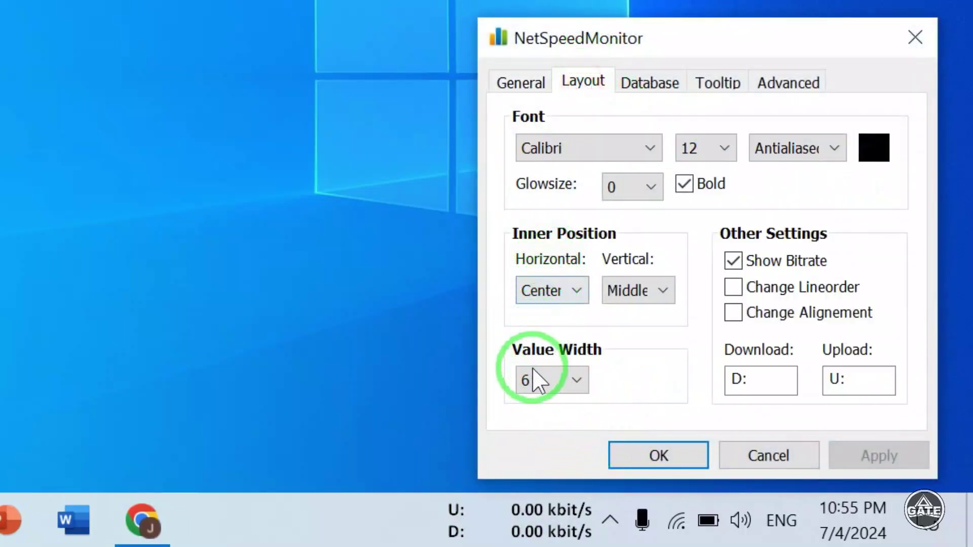
pyautogui.click(532, 404)
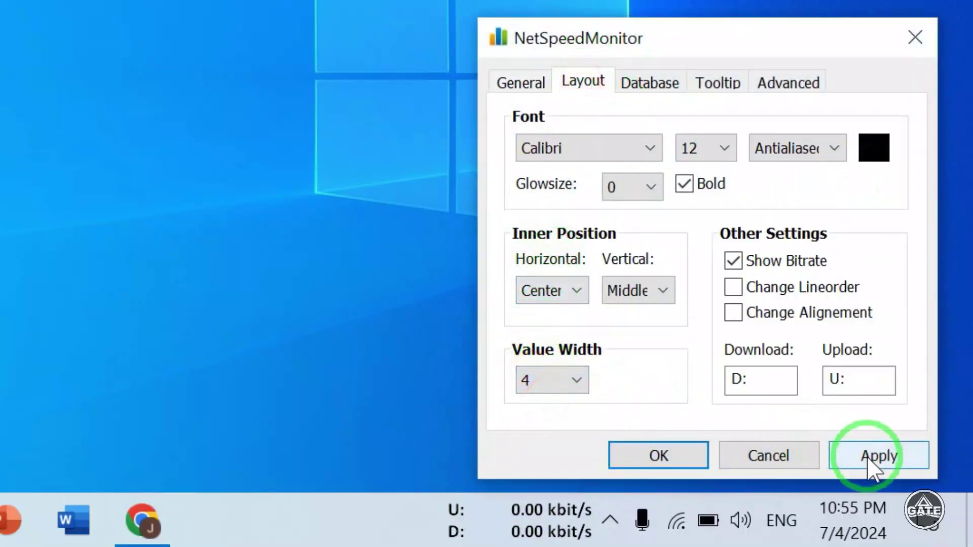
pyautogui.click(869, 455)
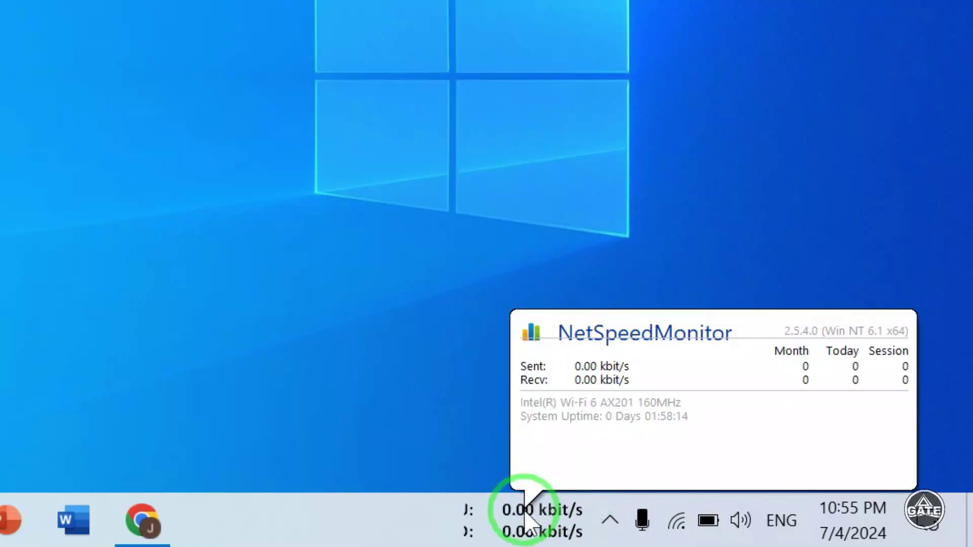
# Change the download label in the layout settings to "D:ffgf" and apply the configuration.
pyautogui.rightClick(527, 522)
pyautogui.click(602, 428)
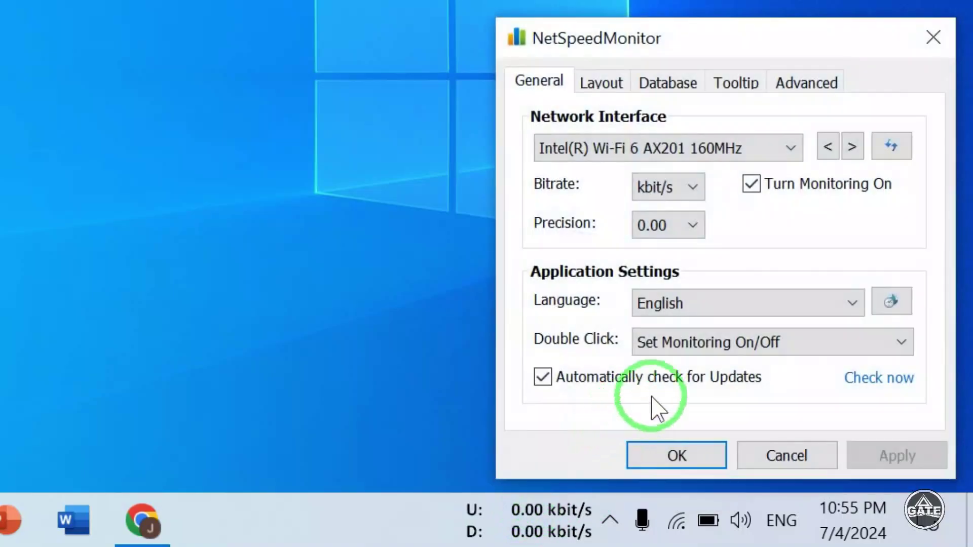
pyautogui.click(597, 80)
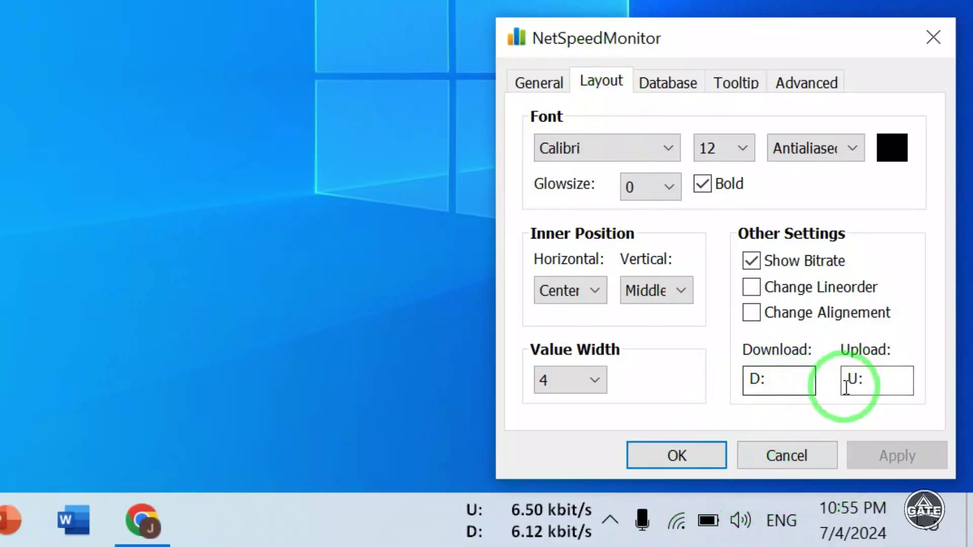
pyautogui.click(784, 386)
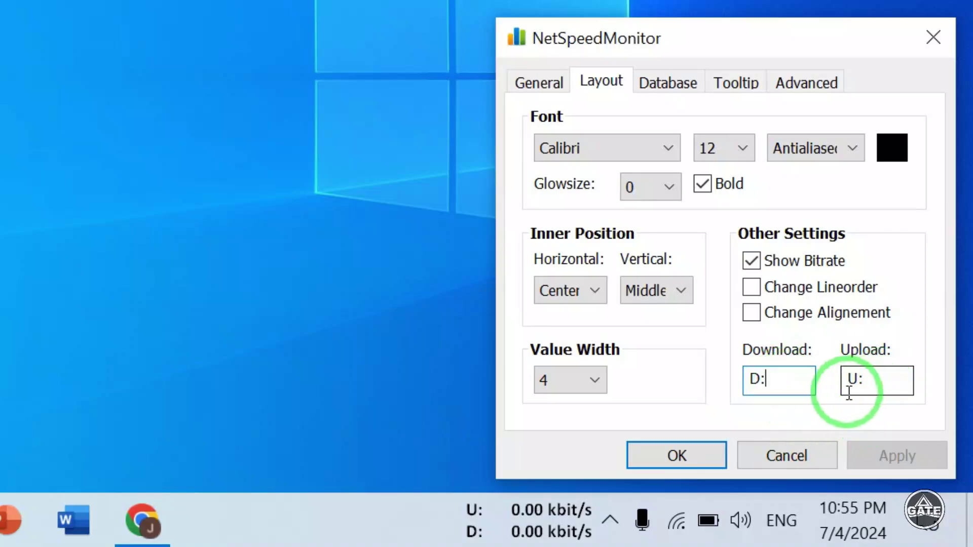
pyautogui.write('ffgfdgdg')
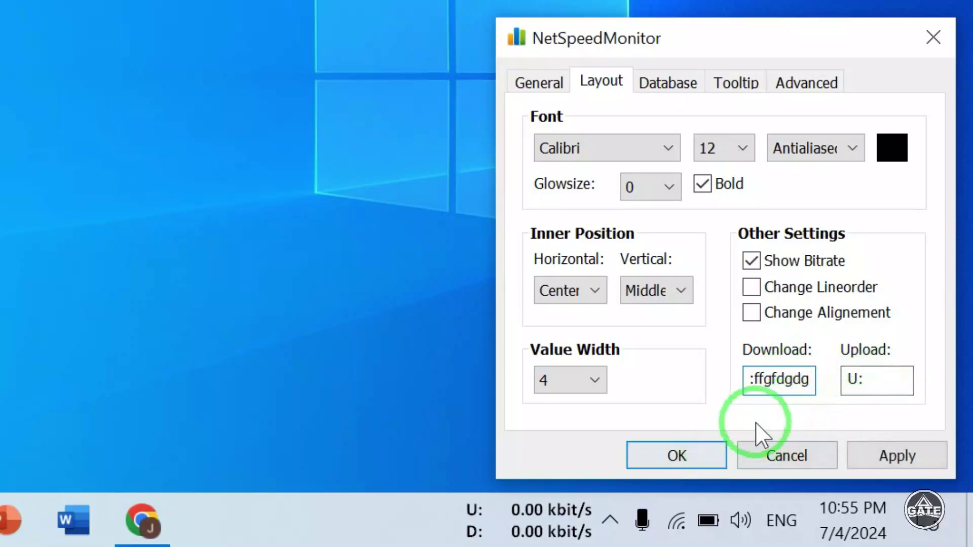
pyautogui.press('BackSpace')
pyautogui.press('BackSpace')
pyautogui.press('BackSpace')
pyautogui.press('BackSpace')
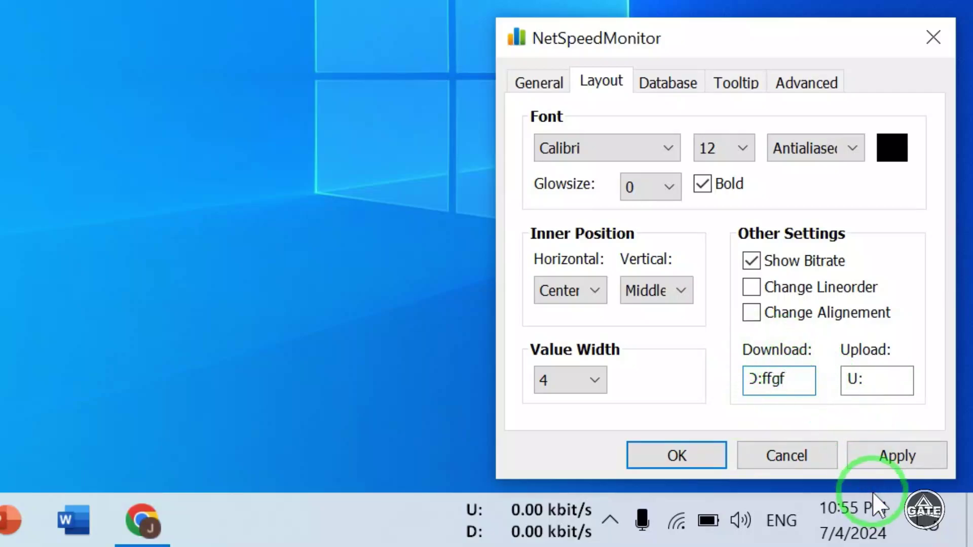
pyautogui.click(888, 457)
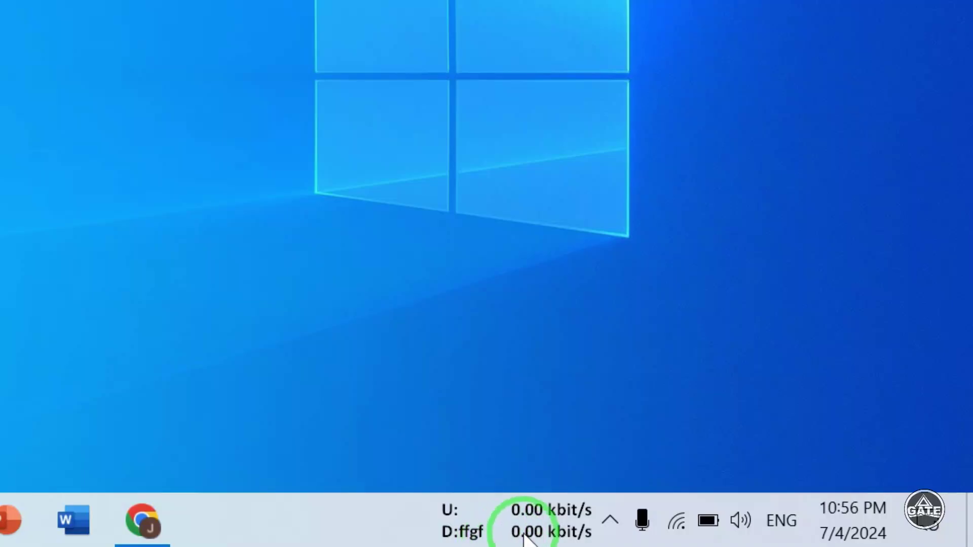
# Restore the download label in the layout settings to "D:" and apply the configuration.
pyautogui.rightClick(484, 532)
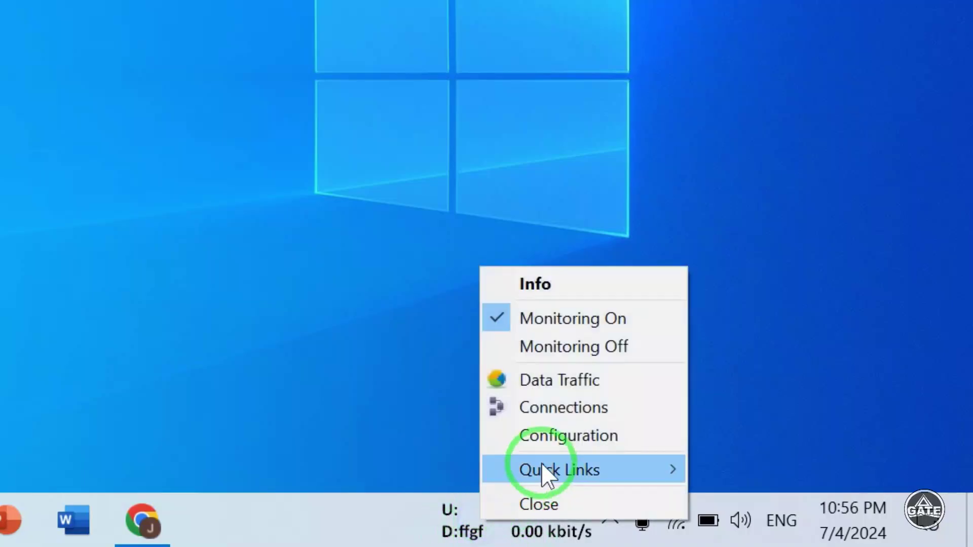
pyautogui.click(567, 434)
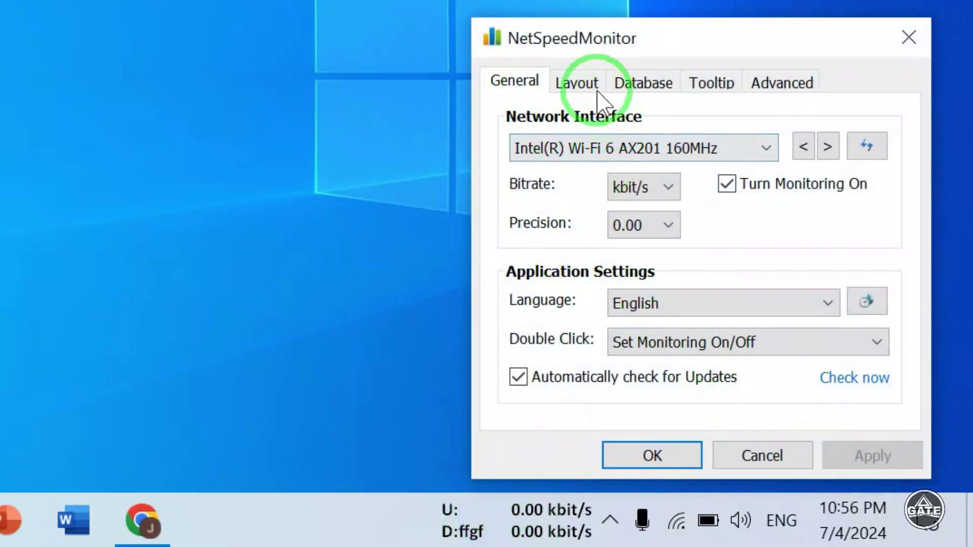
pyautogui.click(579, 84)
pyautogui.click(766, 383)
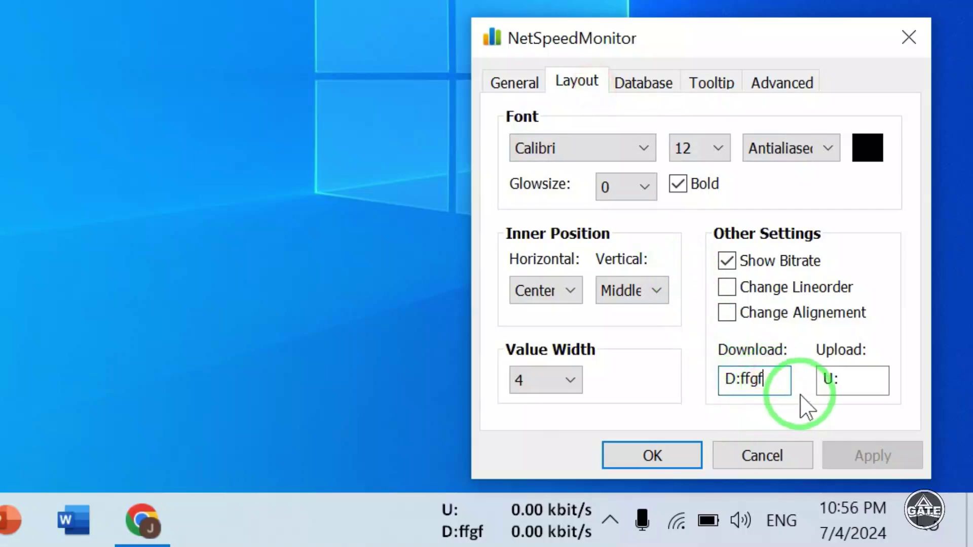
pyautogui.press('BackSpace')
pyautogui.press('BackSpace')
pyautogui.press('BackSpace')
pyautogui.click(853, 457)
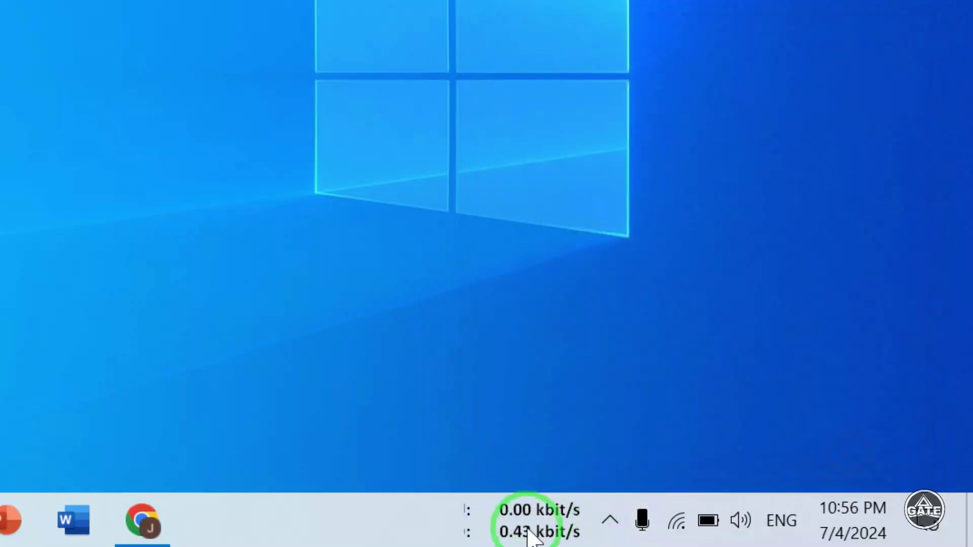
# Reopen the NetSpeedMonitor configuration and review its layout, database, tooltip and advanced settings.
pyautogui.rightClick(527, 522)
pyautogui.click(613, 443)
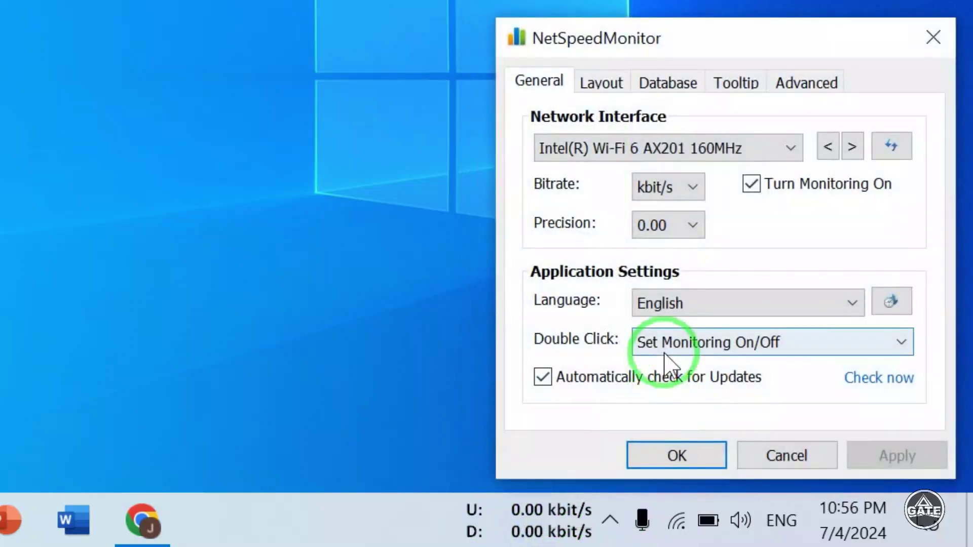
pyautogui.click(611, 85)
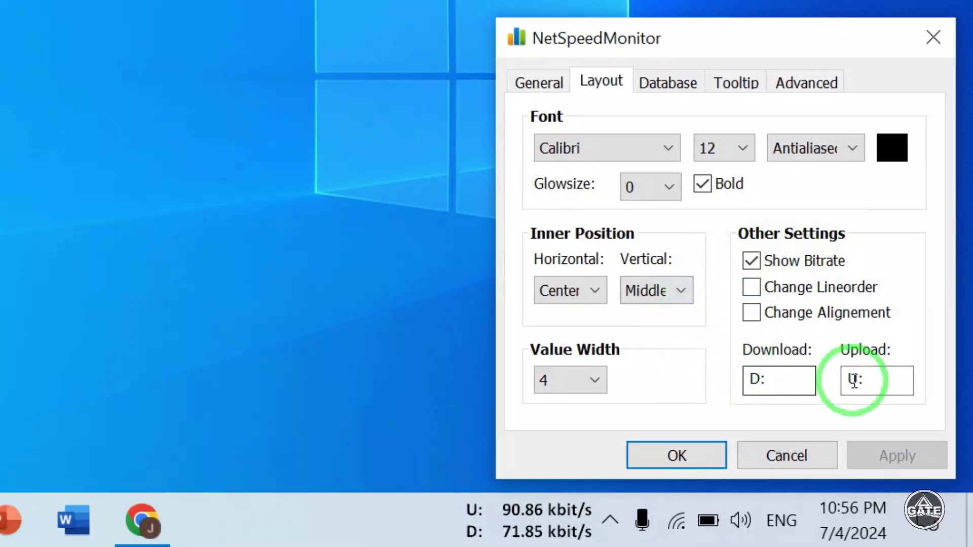
pyautogui.click(667, 85)
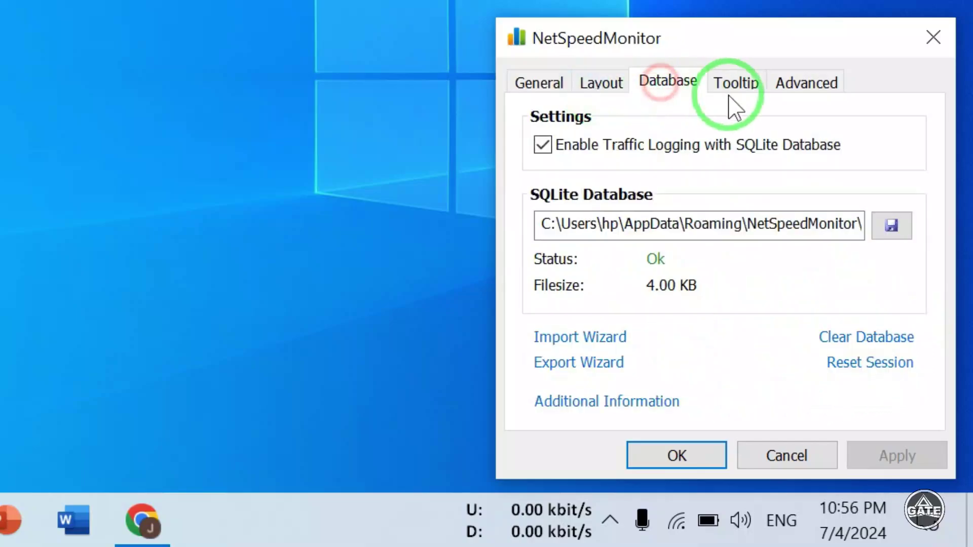
pyautogui.click(733, 84)
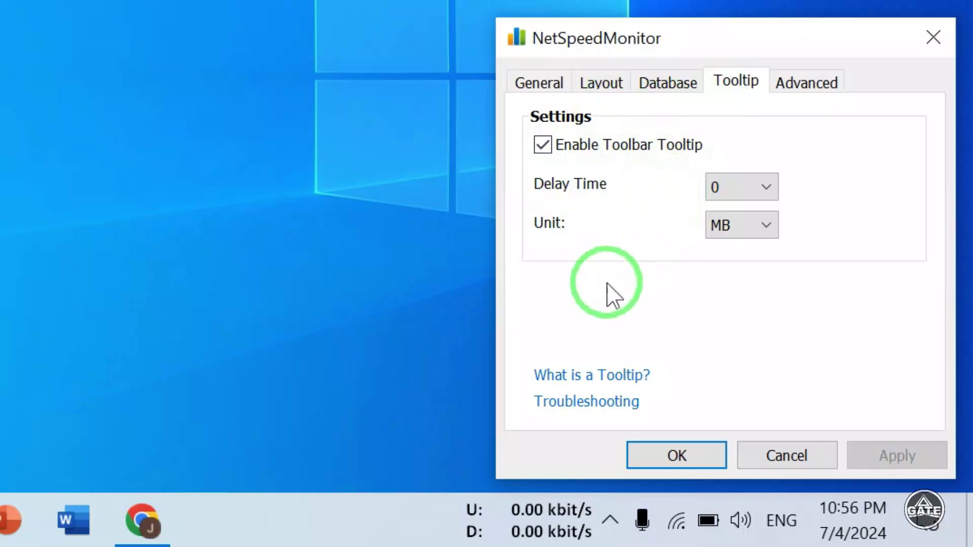
pyautogui.click(593, 84)
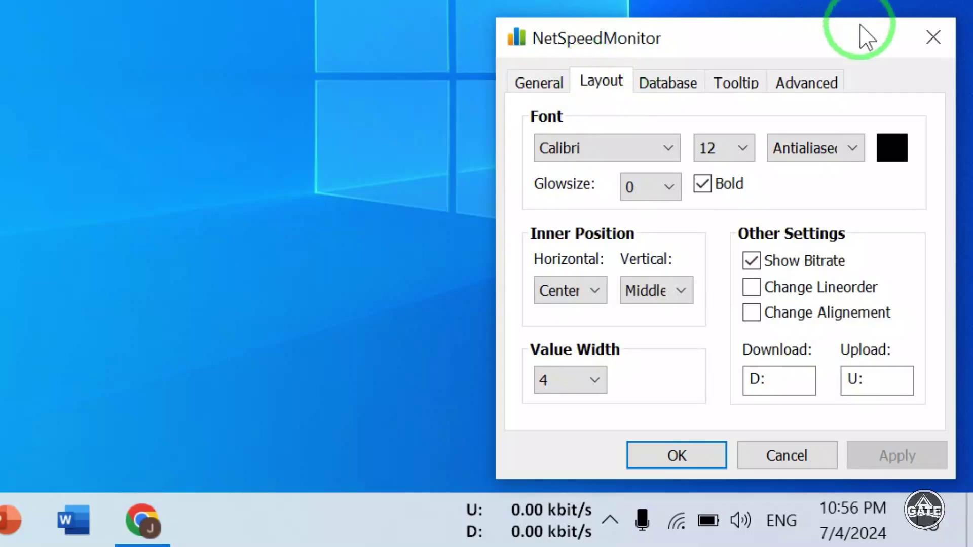
pyautogui.click(794, 81)
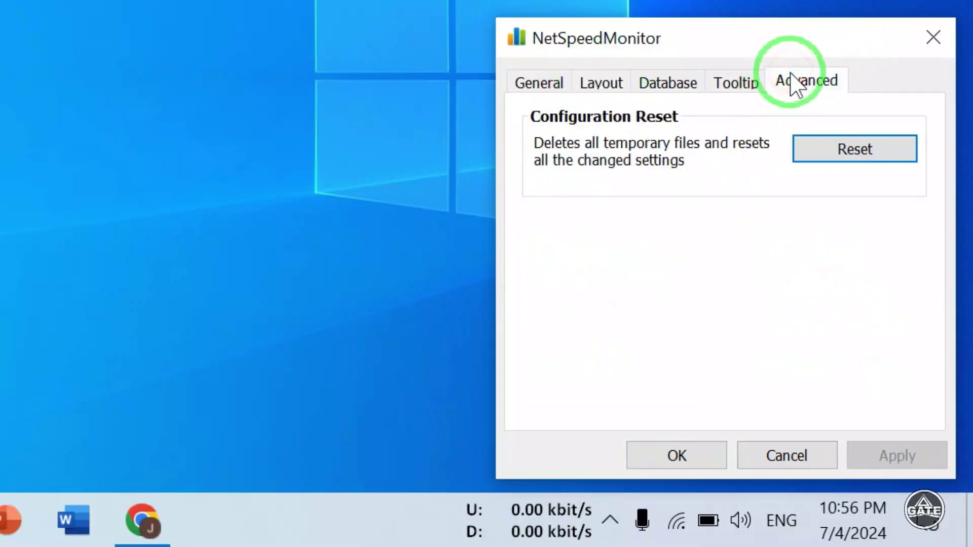
# Reset the NetSpeedMonitor configuration to its default values and acknowledge the reset.
pyautogui.click(814, 157)
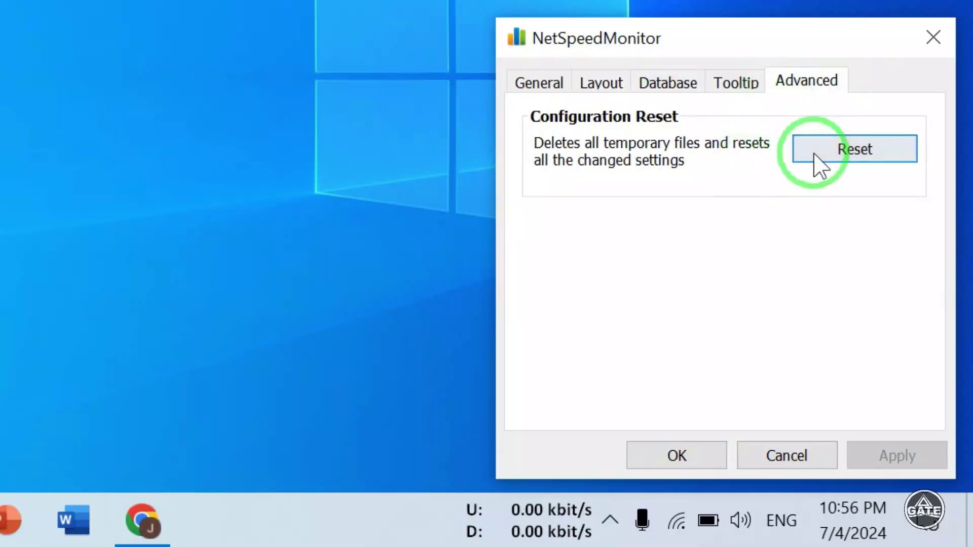
pyautogui.click(848, 155)
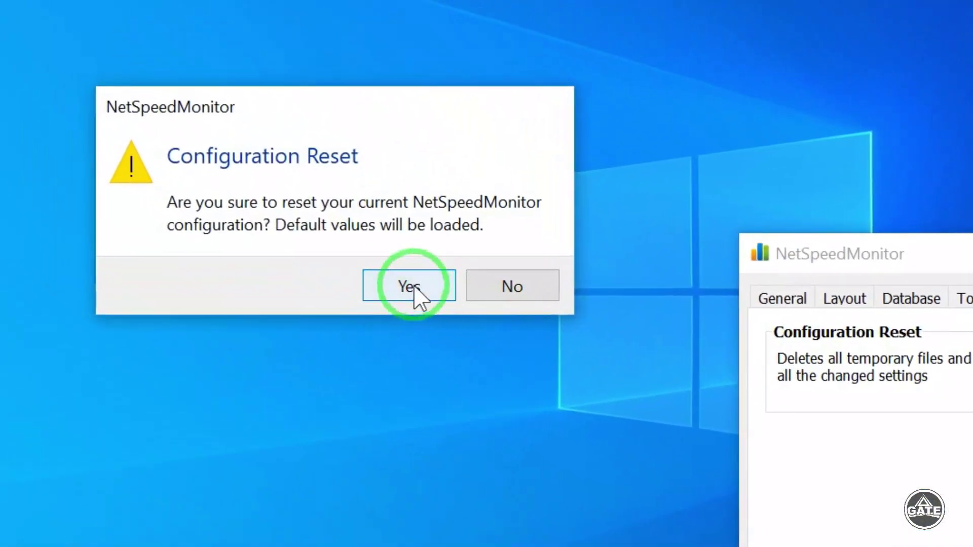
pyautogui.click(416, 297)
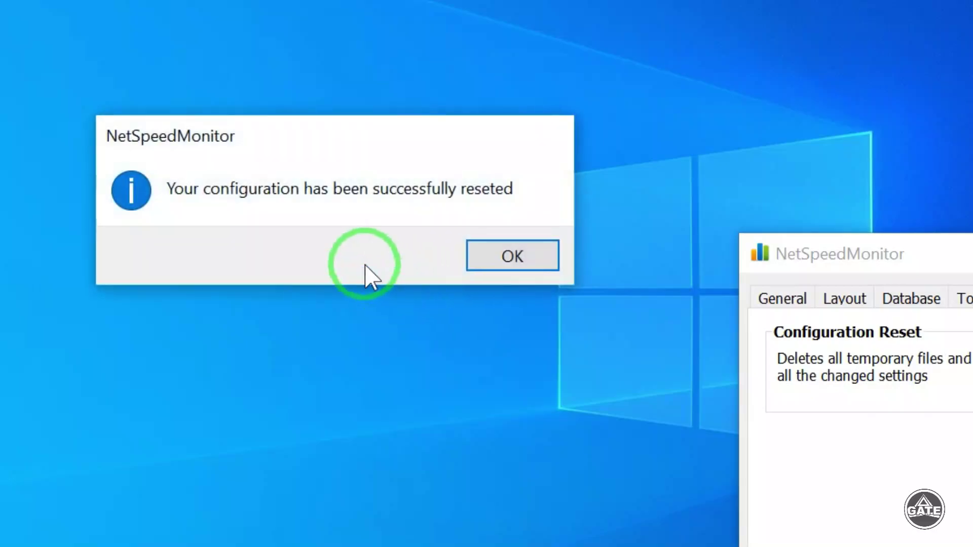
pyautogui.click(512, 257)
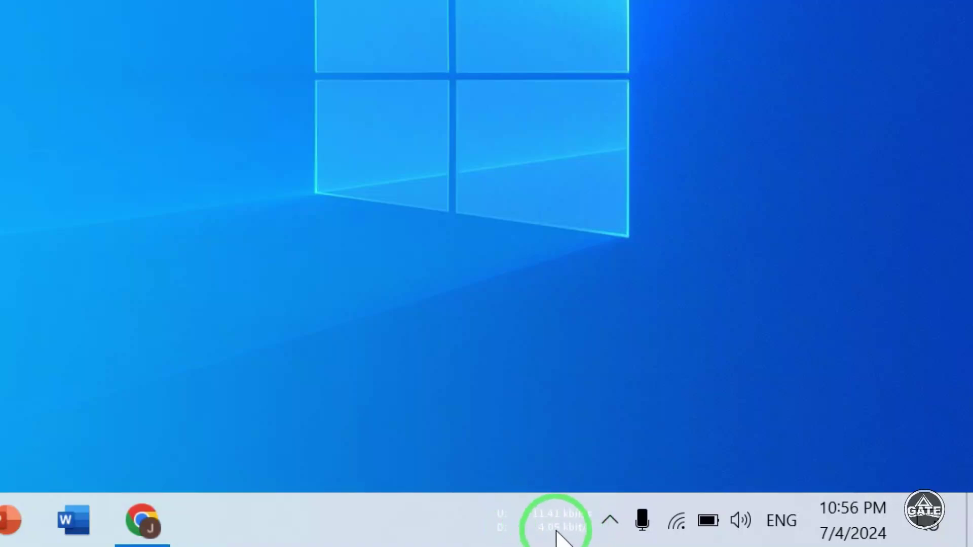
# Reopen the NetSpeedMonitor configuration, set the layout font color to black and save the settings.
pyautogui.moveTo(556, 529)
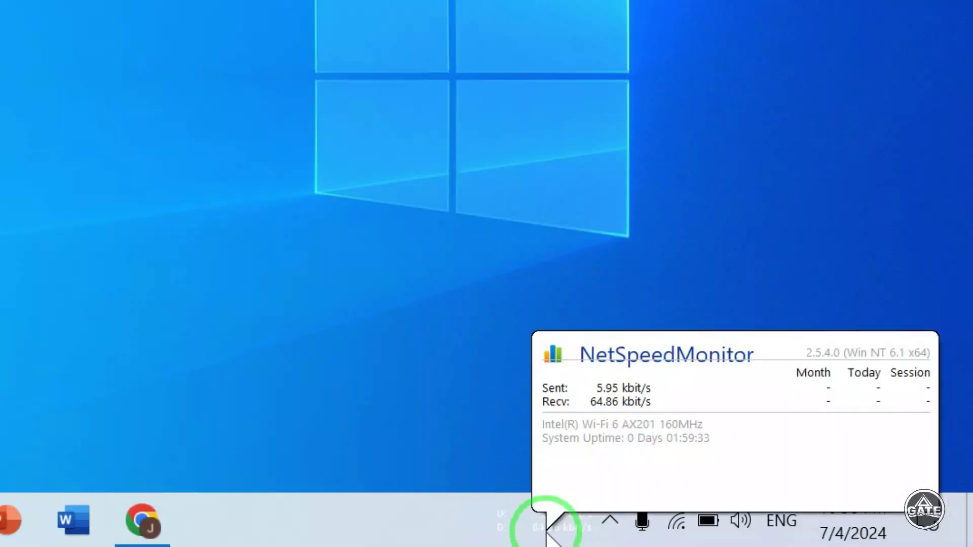
pyautogui.rightClick(544, 527)
pyautogui.click(652, 454)
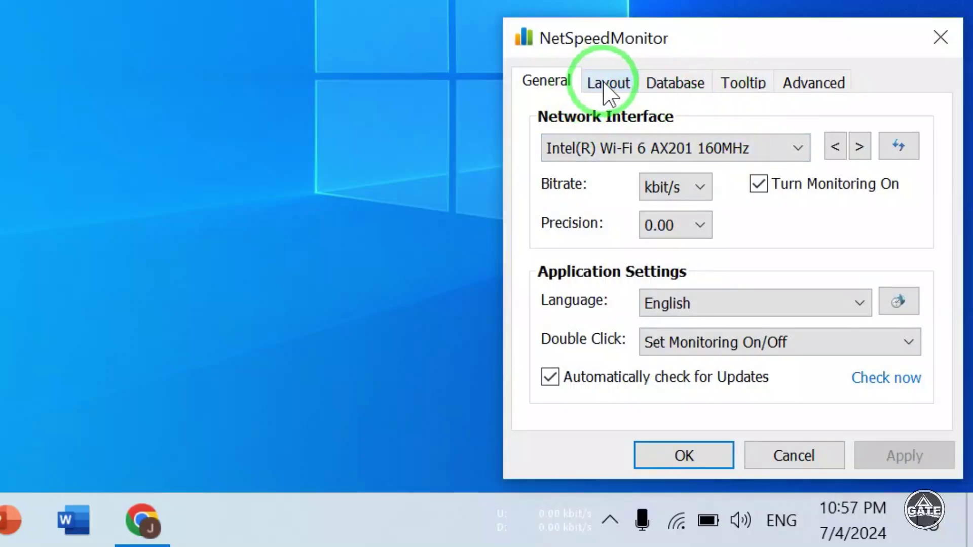
pyautogui.click(608, 83)
pyautogui.click(898, 148)
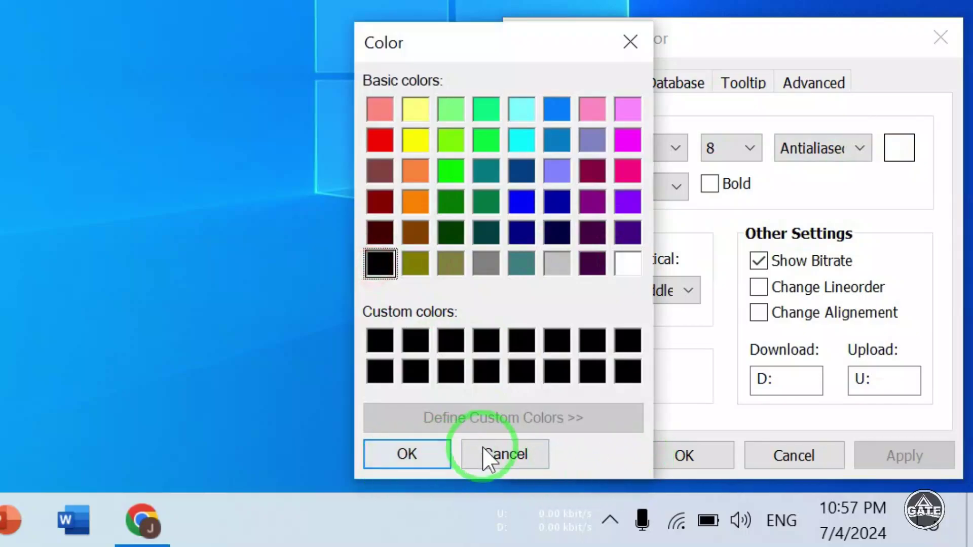
pyautogui.click(413, 452)
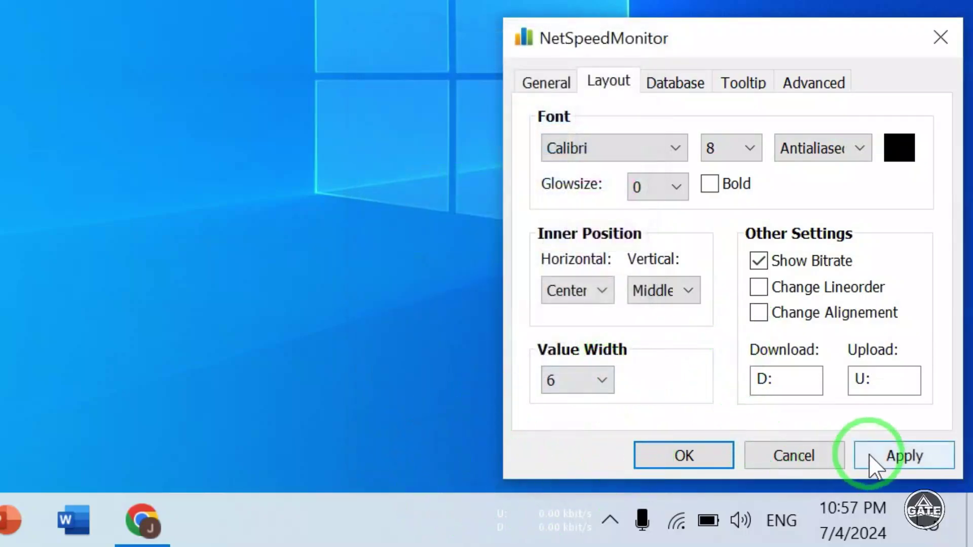
pyautogui.click(679, 459)
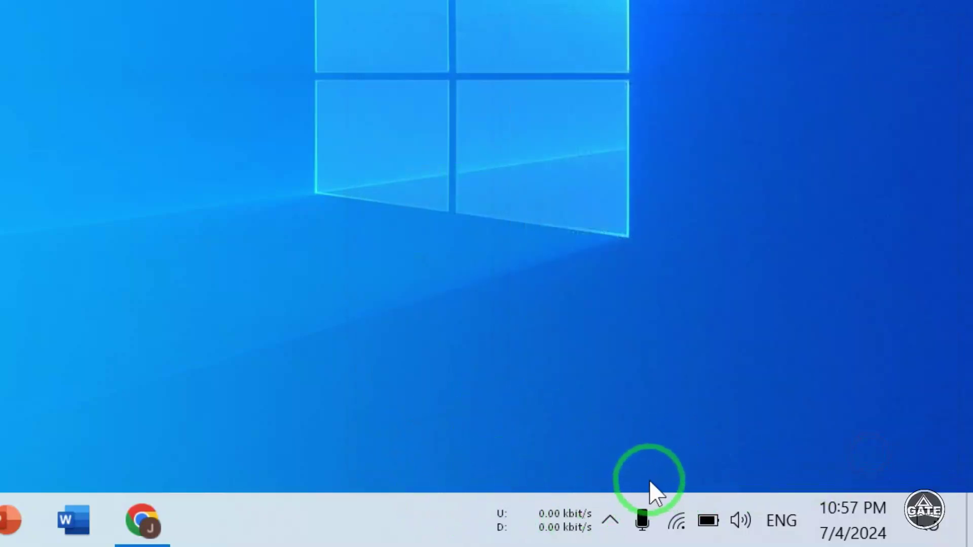
pyautogui.moveTo(566, 518)
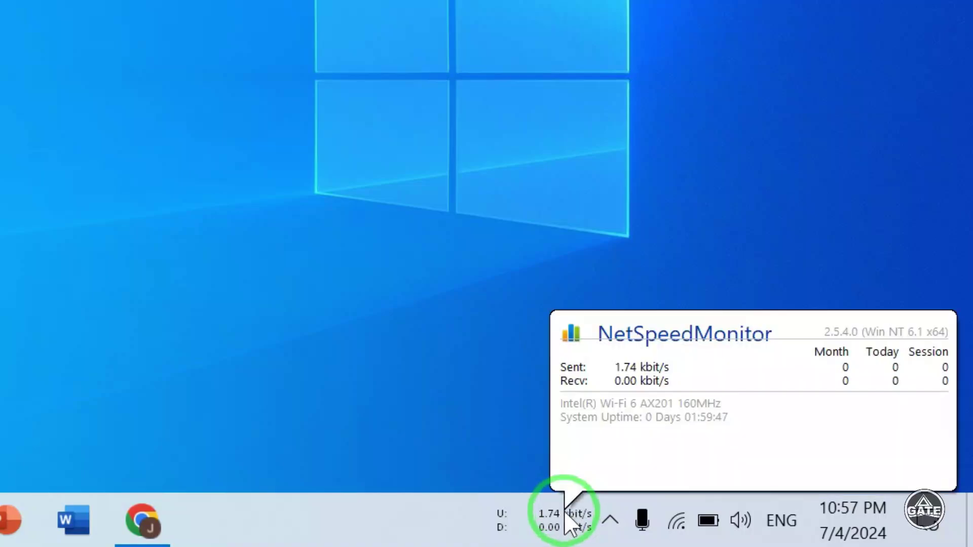